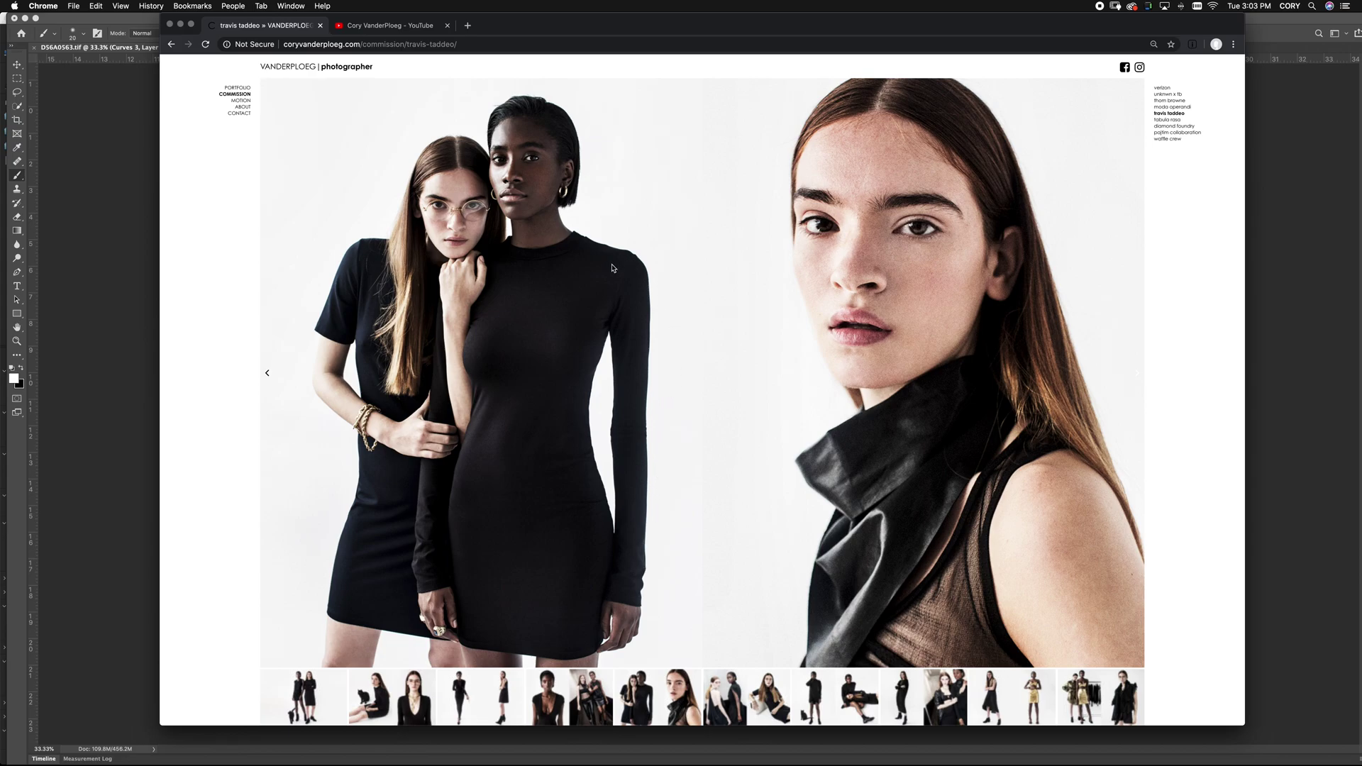
Switch to Photoshop and hide the grain1, grain2 and Layer 1 layers
{"action": "key", "text": "super+Tab"}
{"action": "key", "text": "super+Tab"}
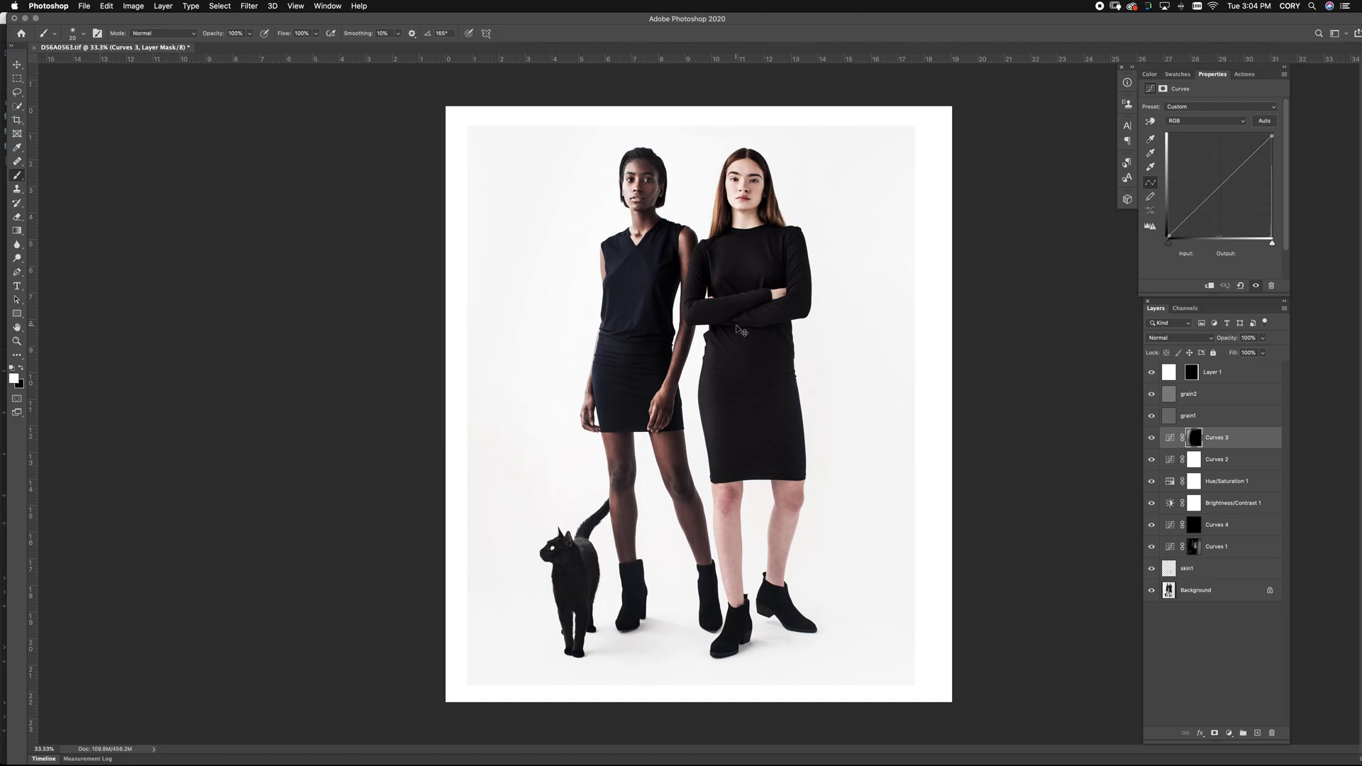
{"action": "key", "text": "super+plus"}
{"action": "key", "text": "super+plus"}
{"action": "key", "text": "super+plus"}
{"action": "mouse_move", "coordinate": [766, 310]}
{"action": "left_mouse_down"}
{"action": "mouse_move", "coordinate": [797, 411]}
{"action": "mouse_move", "coordinate": [782, 481]}
{"action": "left_mouse_up"}
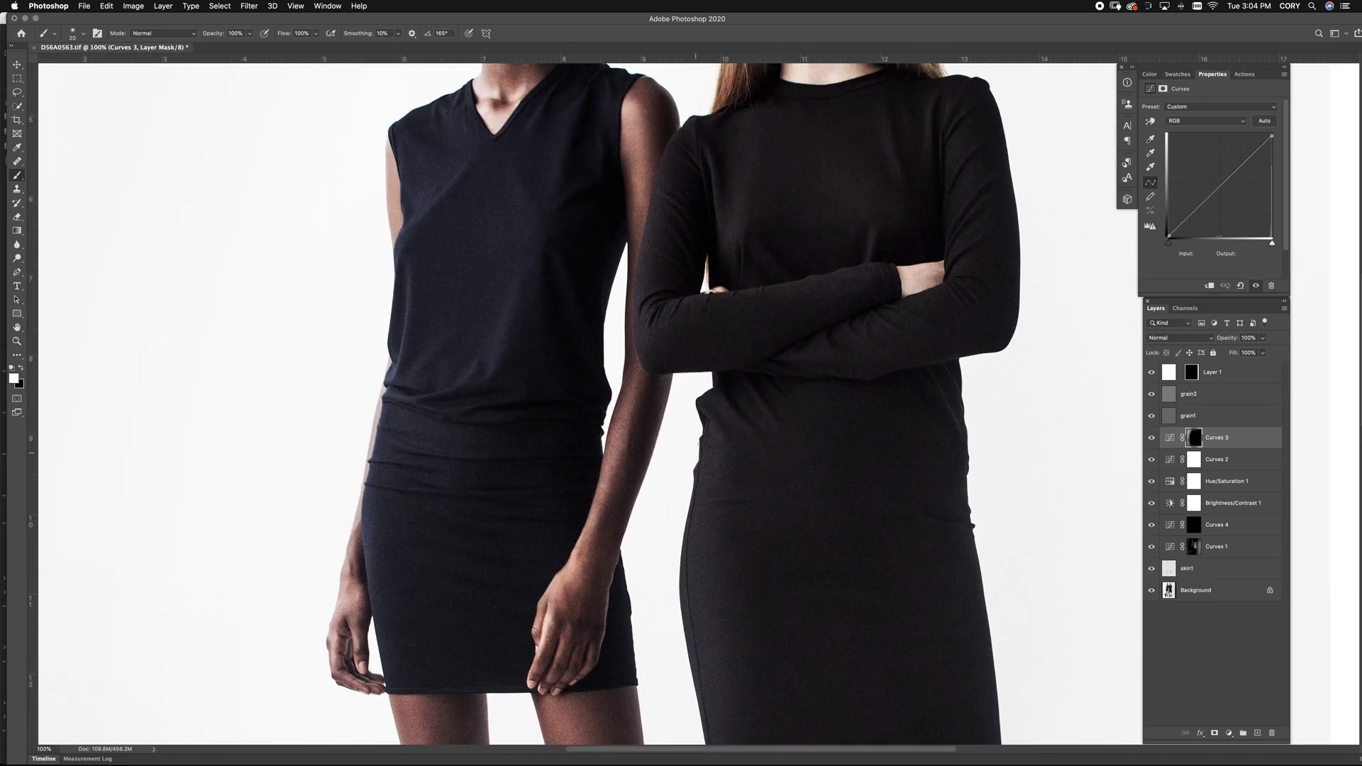
{"action": "key", "text": "super+minus"}
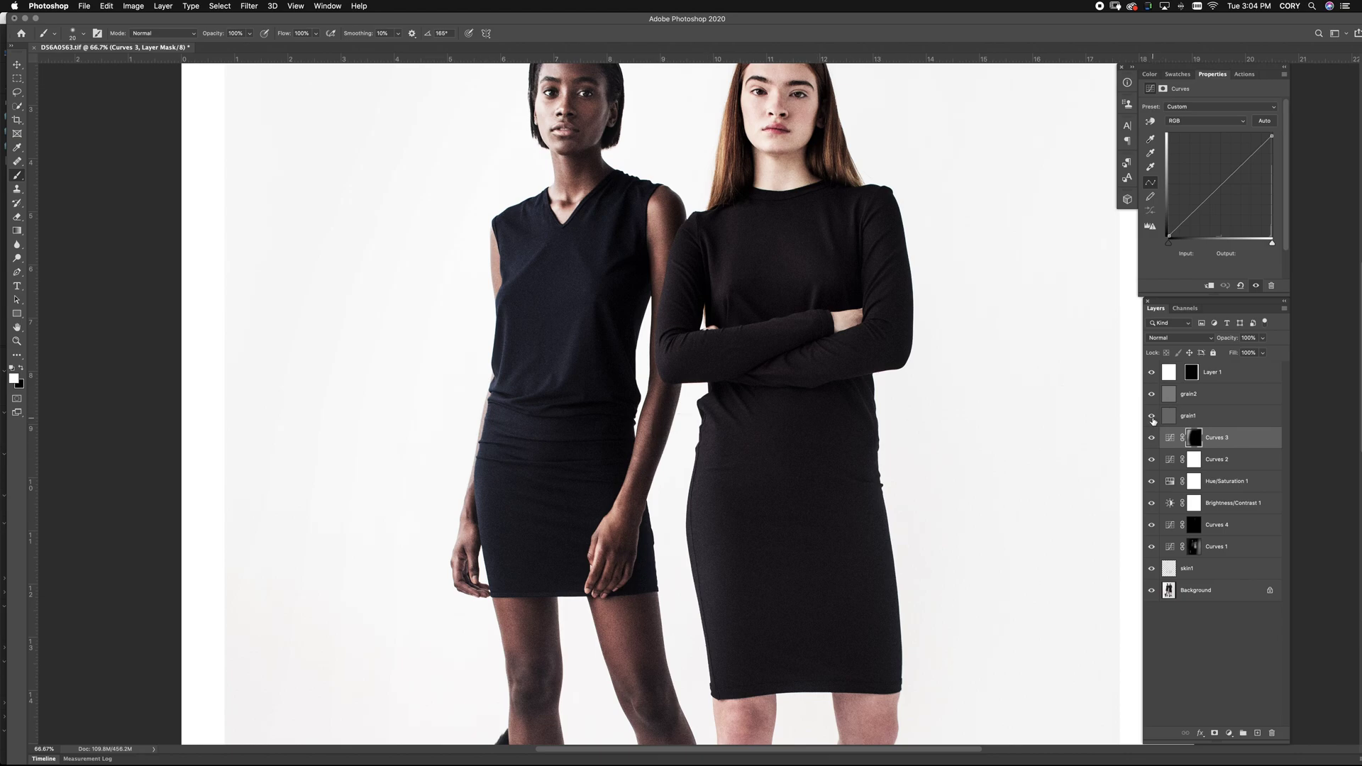
{"action": "left_click_drag", "start_coordinate": [1152, 418], "coordinate": [1152, 395]}
{"action": "left_click", "coordinate": [1151, 372]}
{"action": "scroll", "coordinate": [1037, 412], "scroll_direction": "up", "scroll_amount": 2}
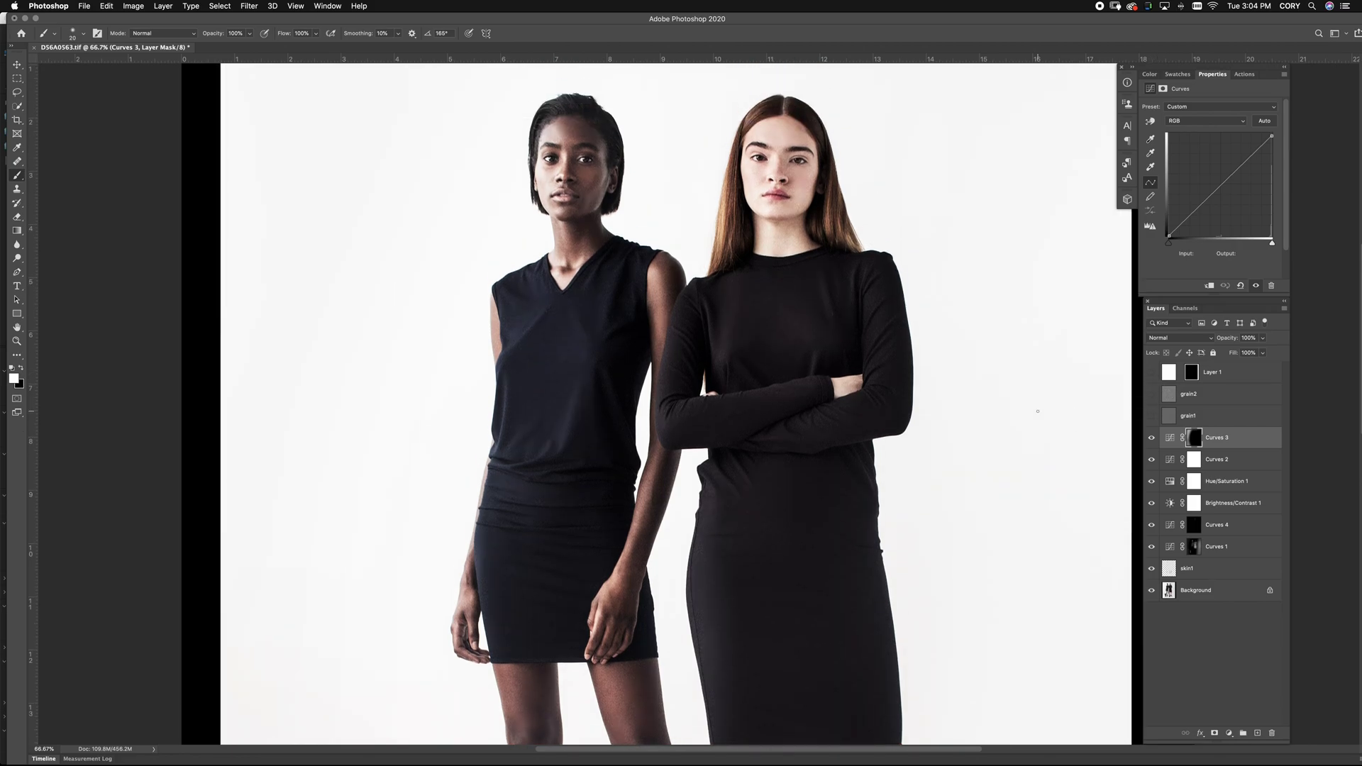
{"action": "scroll", "coordinate": [1037, 411], "scroll_direction": "down", "scroll_amount": 1}
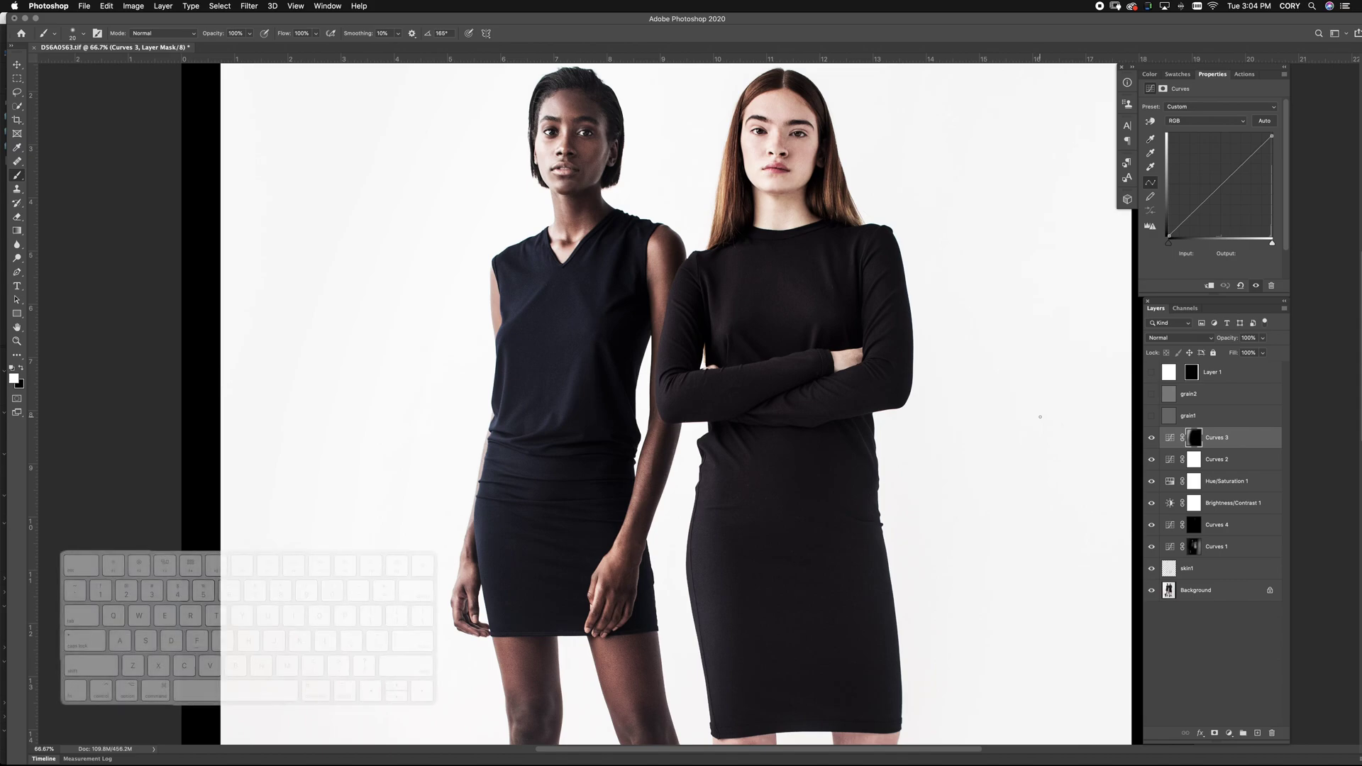
Stamp all visible layers onto a new layer above Curves 3 and open it in the Liquify filter
{"action": "key", "text": "shift"}
{"action": "key", "text": "super+alt+shift+n"}
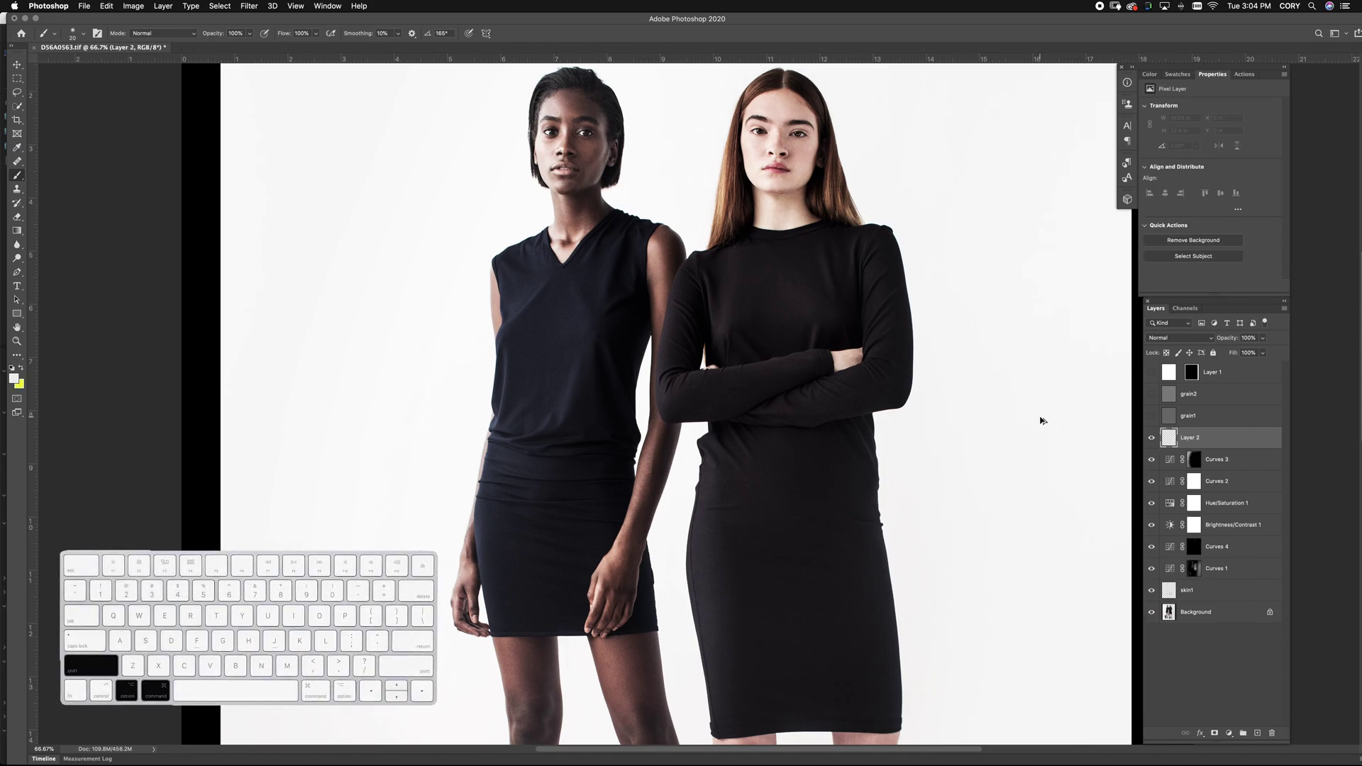
{"action": "key", "text": "super+alt+shift+e"}
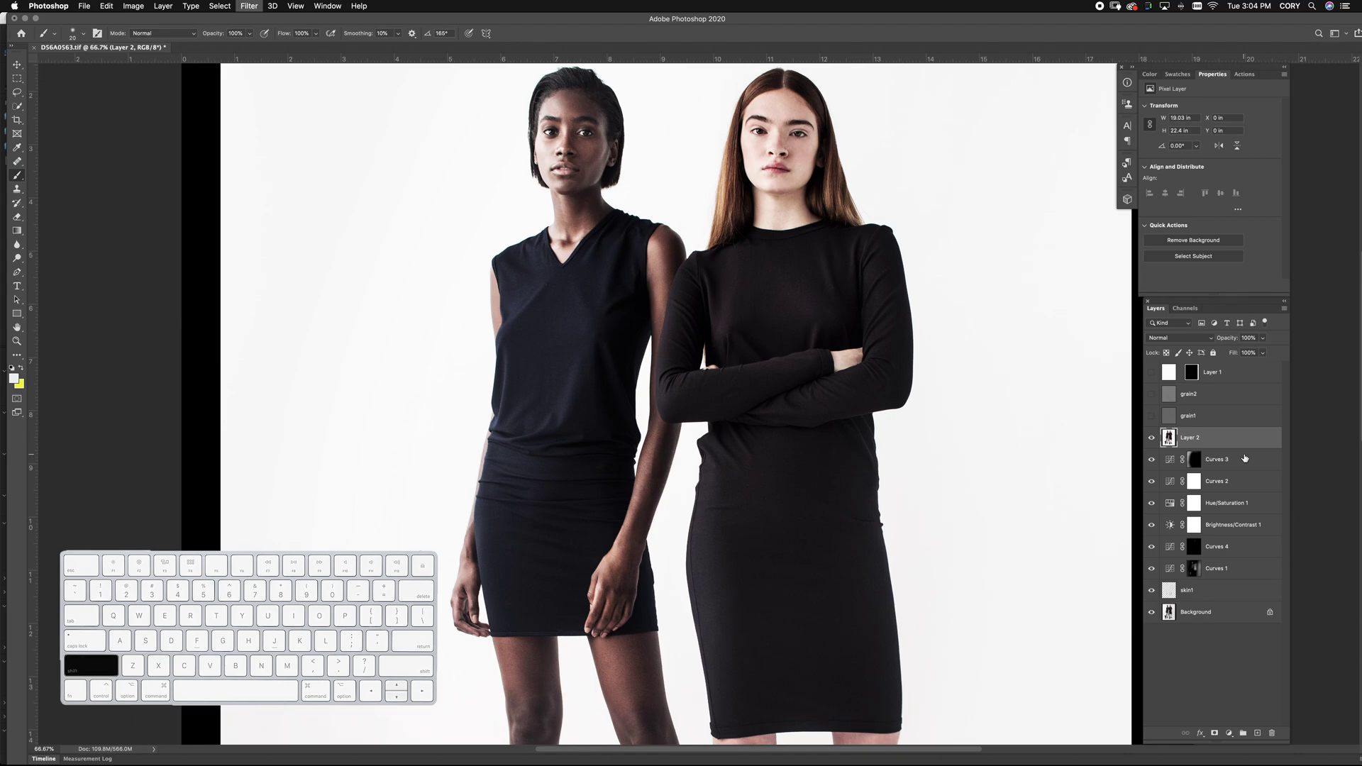
{"action": "key", "text": "super+shift+x"}
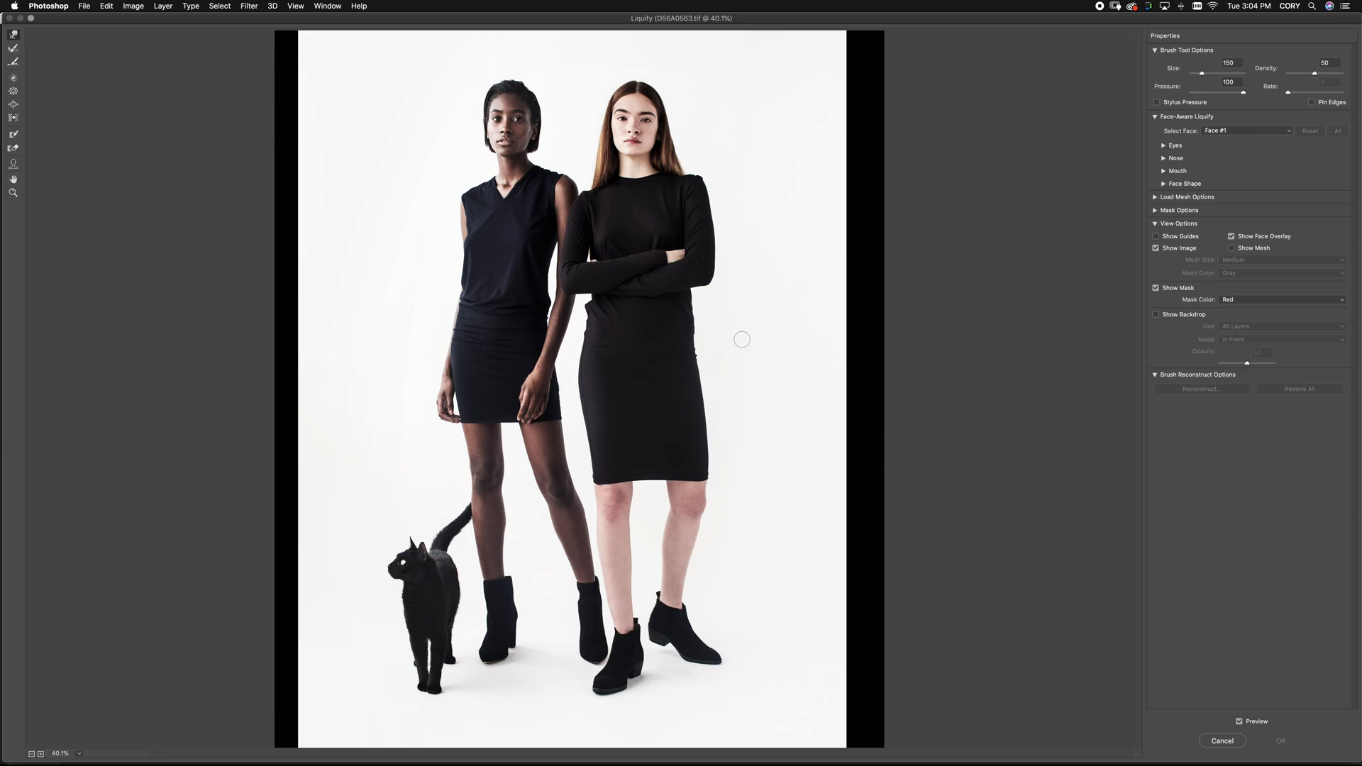
Try pushing the right hip of the black dress inward with the Forward Warp tool at brush size 150
{"action": "key", "text": "super+plus"}
{"action": "key", "text": "super+plus"}
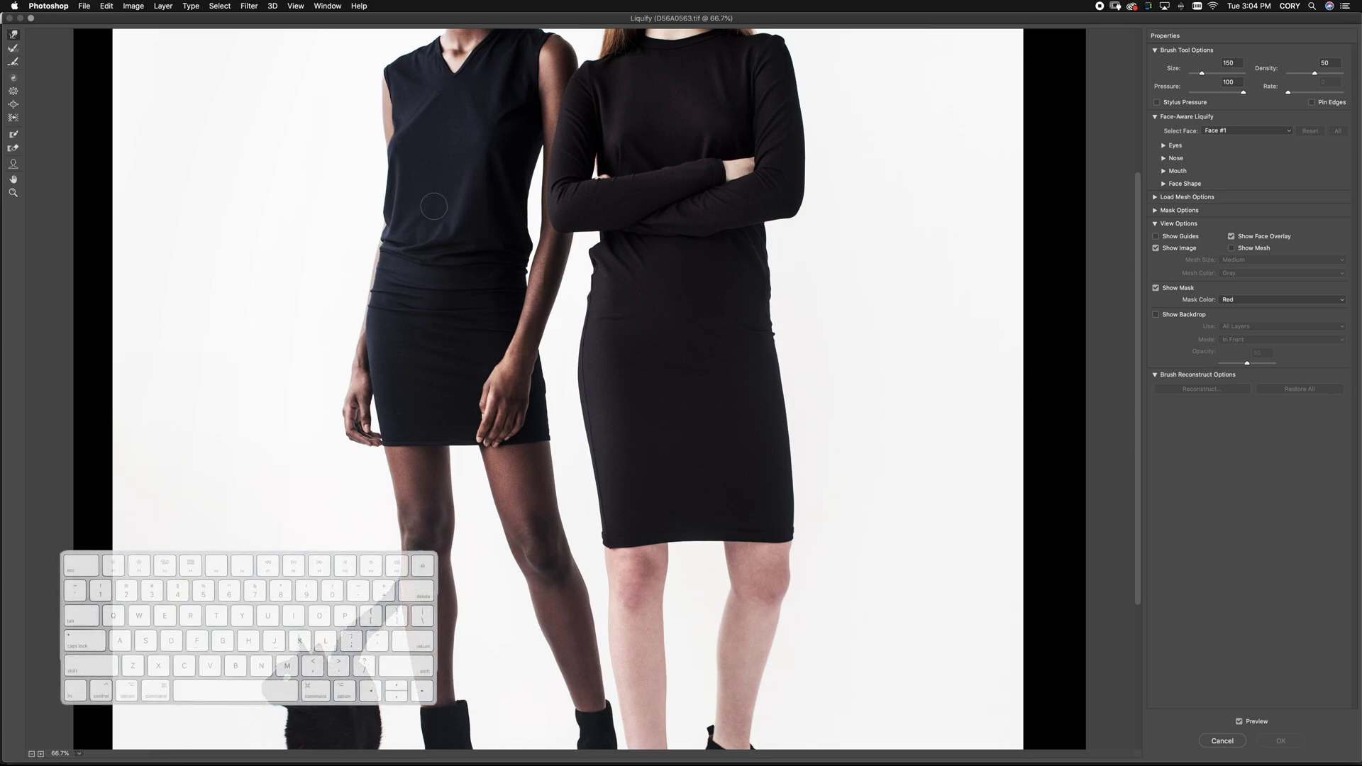
{"action": "key", "text": "w"}
{"action": "left_click_drag", "start_coordinate": [816, 338], "coordinate": [643, 350]}
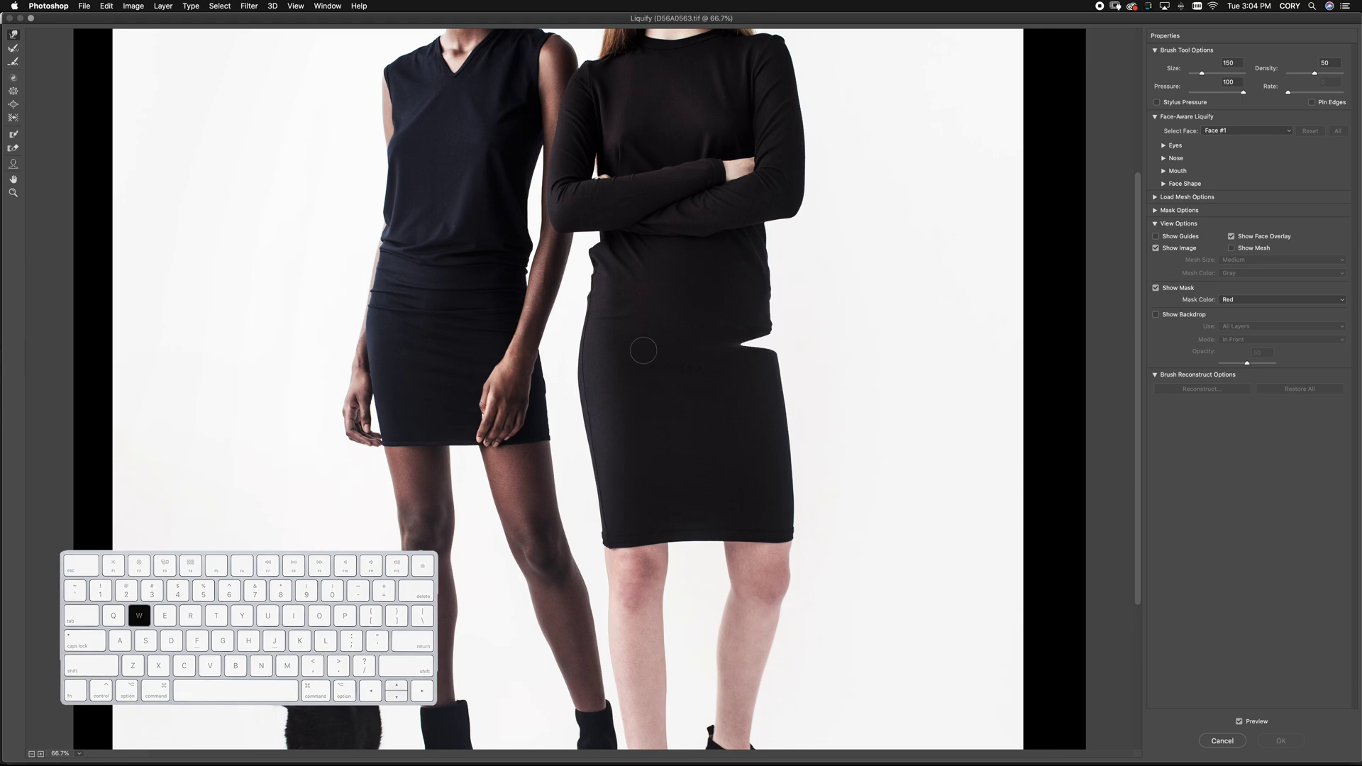
{"action": "key", "text": "super+z"}
Push in the small bump on the black dress's right hip with the Forward Warp tool, using a brush size around 40
{"action": "key", "text": "super+plus"}
{"action": "key", "text": "super+plus"}
{"action": "mouse_move", "coordinate": [966, 315]}
{"action": "left_mouse_down"}
{"action": "mouse_move", "coordinate": [323, 515]}
{"action": "mouse_move", "coordinate": [364, 547]}
{"action": "left_mouse_up"}
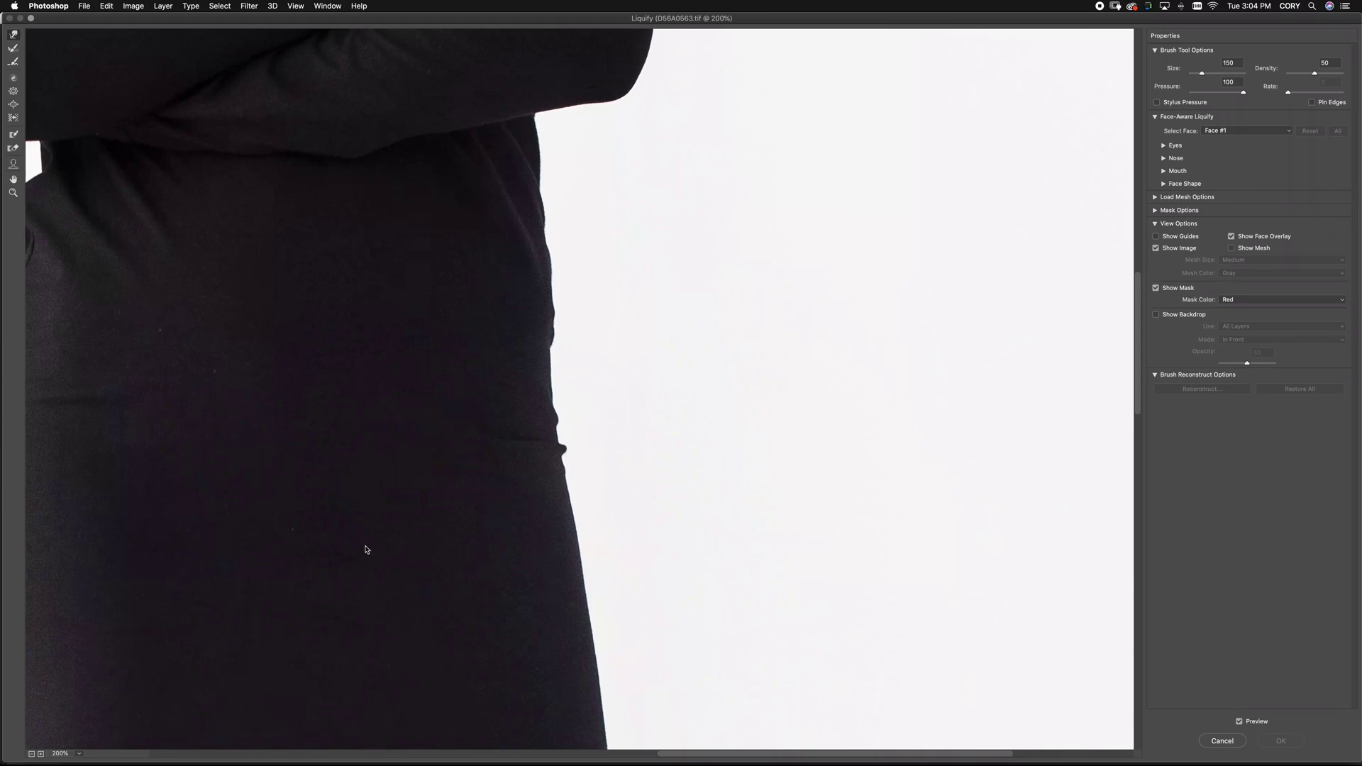
{"action": "key", "text": "bracketleft"}
{"action": "key", "text": "bracketleft"}
{"action": "key", "text": "bracketleft"}
{"action": "key", "text": "bracketleft"}
{"action": "key", "text": "bracketleft"}
{"action": "key", "text": "bracketleft"}
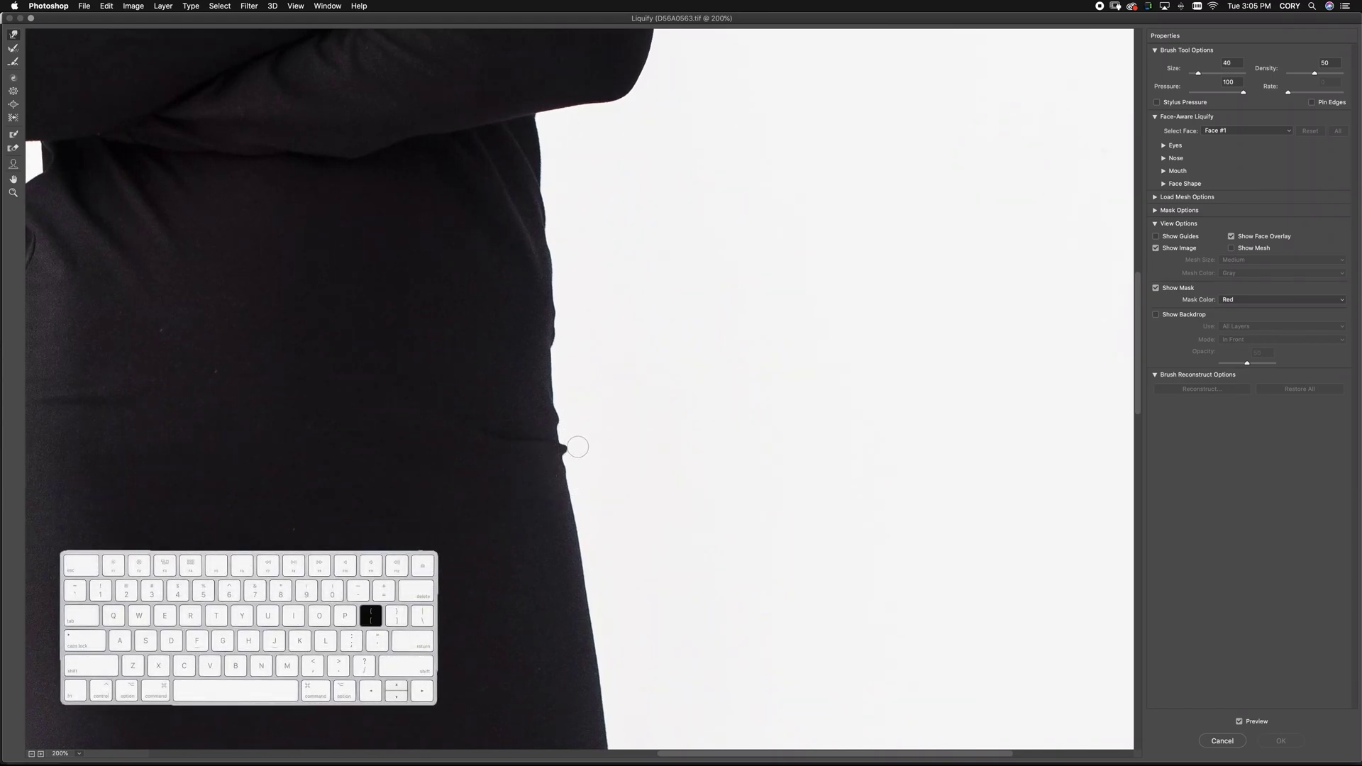
{"action": "left_click_drag", "start_coordinate": [576, 447], "coordinate": [565, 445]}
{"action": "key", "text": "bracketleft"}
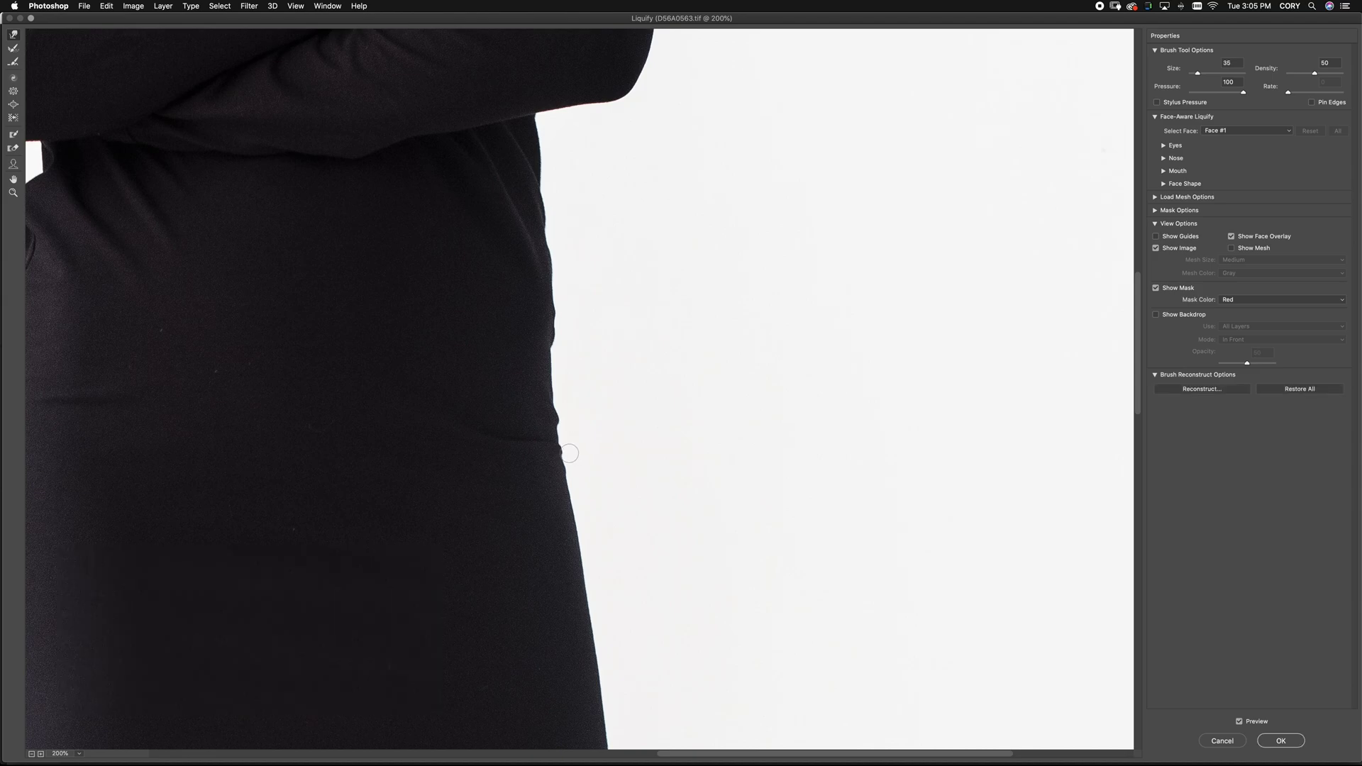
{"action": "key", "text": "bracketright"}
{"action": "key", "text": "bracketleft"}
{"action": "key", "text": "bracketright"}
{"action": "key", "text": "bracketleft"}
{"action": "key", "text": "bracketleft"}
{"action": "key", "text": "bracketleft"}
Smooth the black dress's right waist contour inward with the Forward Warp brush enlarged to 400
{"action": "key", "text": "bracketright"}
{"action": "key", "text": "bracketright"}
{"action": "key", "text": "bracketright"}
{"action": "key", "text": "bracketright"}
{"action": "key", "text": "bracketright"}
{"action": "key", "text": "bracketright"}
{"action": "key", "text": "bracketright"}
{"action": "key", "text": "bracketright"}
{"action": "key", "text": "bracketright"}
{"action": "key", "text": "bracketright"}
{"action": "key", "text": "bracketright"}
{"action": "key", "text": "bracketright"}
{"action": "key", "text": "bracketright"}
{"action": "key", "text": "bracketright"}
{"action": "key", "text": "bracketright"}
{"action": "key", "text": "bracketright"}
{"action": "key", "text": "bracketright"}
{"action": "key", "text": "bracketright"}
{"action": "key", "text": "bracketleft"}
{"action": "key", "text": "bracketleft"}
{"action": "mouse_move", "coordinate": [656, 291]}
{"action": "left_mouse_down"}
{"action": "mouse_move", "coordinate": [623, 292]}
{"action": "mouse_move", "coordinate": [630, 326]}
{"action": "left_mouse_up"}
{"action": "left_click_drag", "start_coordinate": [639, 242], "coordinate": [625, 241]}
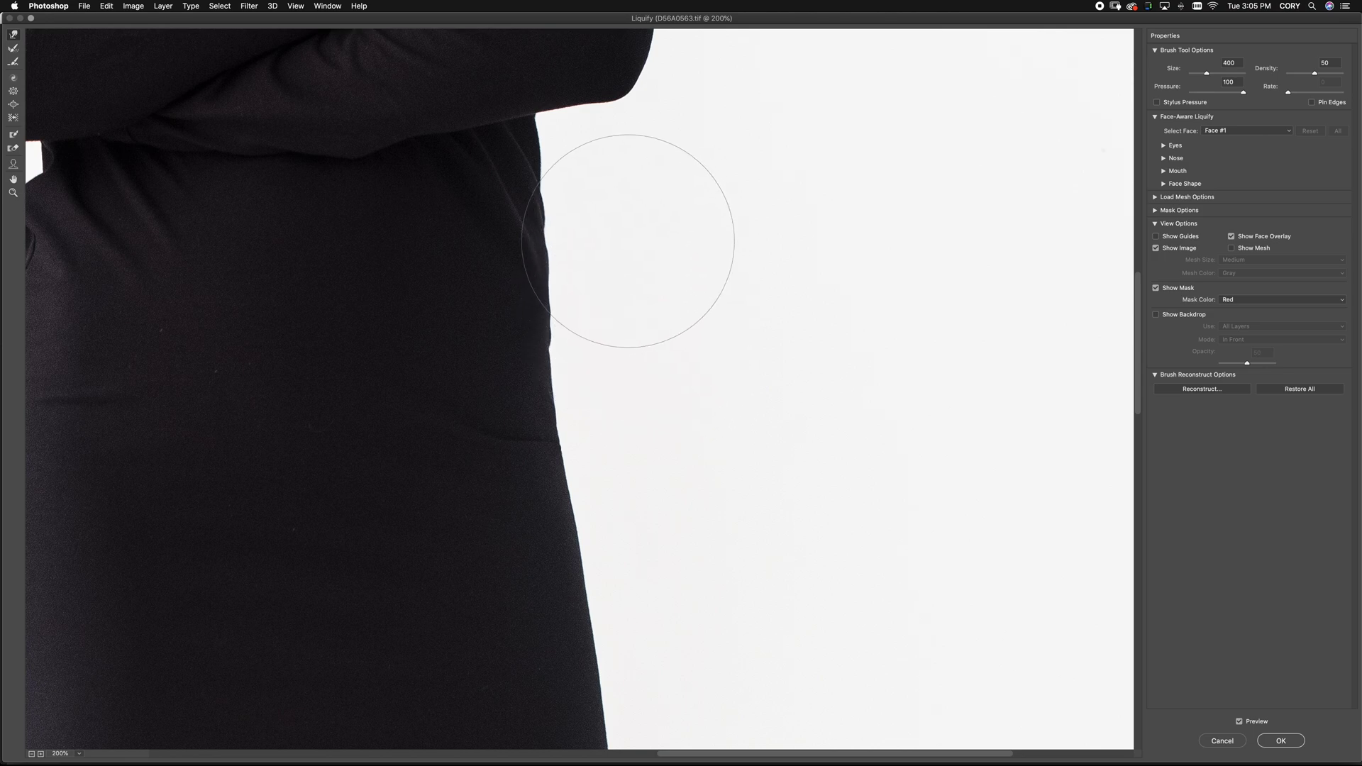
Refine the remaining ripples along the black dress's right waist with the Forward Warp brush at size 175
{"action": "key", "text": "bracketleft"}
{"action": "key", "text": "bracketleft"}
{"action": "key", "text": "bracketleft"}
{"action": "key", "text": "bracketleft"}
{"action": "key", "text": "bracketleft"}
{"action": "key", "text": "bracketleft"}
{"action": "key", "text": "bracketleft"}
{"action": "key", "text": "bracketright"}
{"action": "key", "text": "bracketright"}
{"action": "key", "text": "bracketright"}
{"action": "key", "text": "bracketright"}
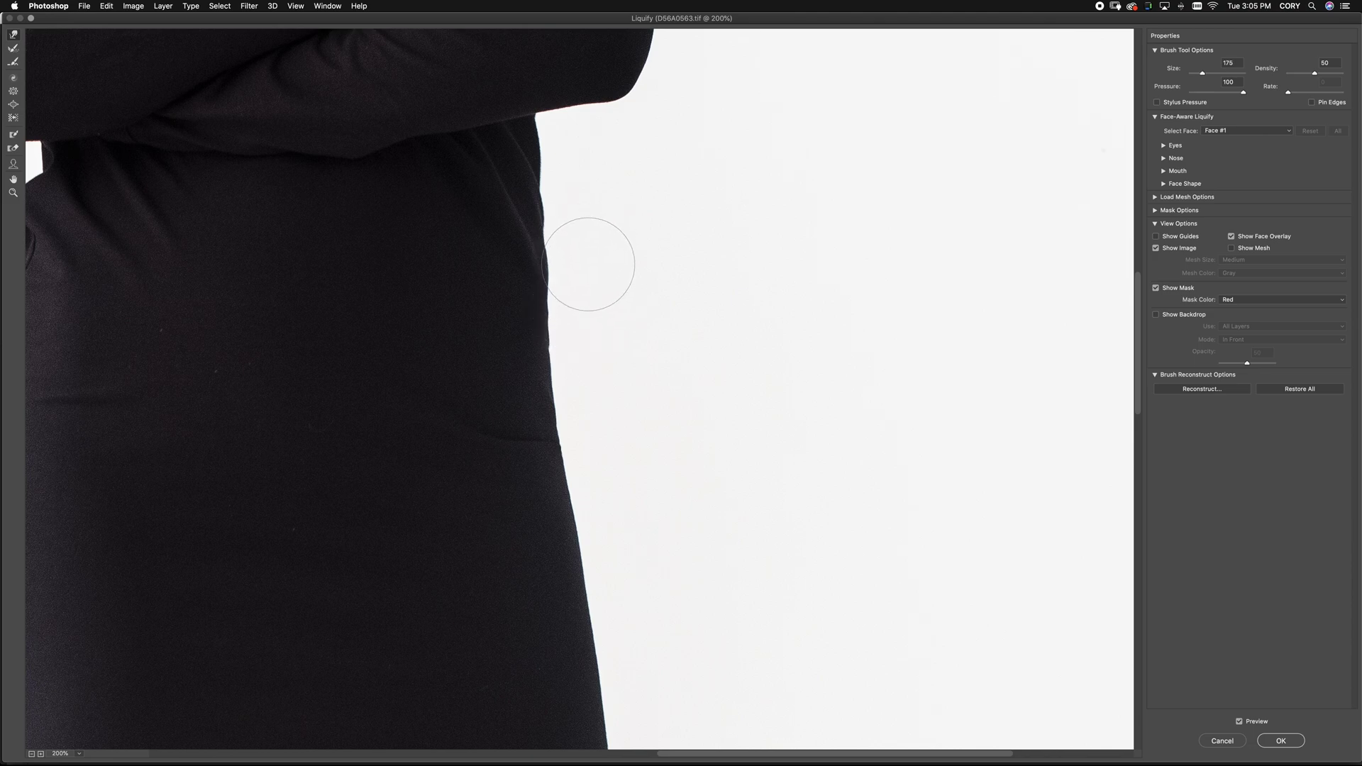
Touch up the black dress's right edge just below the elbow with the Forward Warp brush reduced to 80
{"action": "key", "text": "super+minus"}
{"action": "key", "text": "super+minus"}
{"action": "key", "text": "super+plus"}
{"action": "key", "text": "bracketright"}
{"action": "key", "text": "bracketright"}
{"action": "key", "text": "bracketright"}
{"action": "key", "text": "bracketleft"}
{"action": "key", "text": "bracketleft"}
{"action": "key", "text": "bracketleft"}
{"action": "key", "text": "bracketleft"}
{"action": "key", "text": "bracketleft"}
{"action": "key", "text": "bracketleft"}
{"action": "key", "text": "bracketleft"}
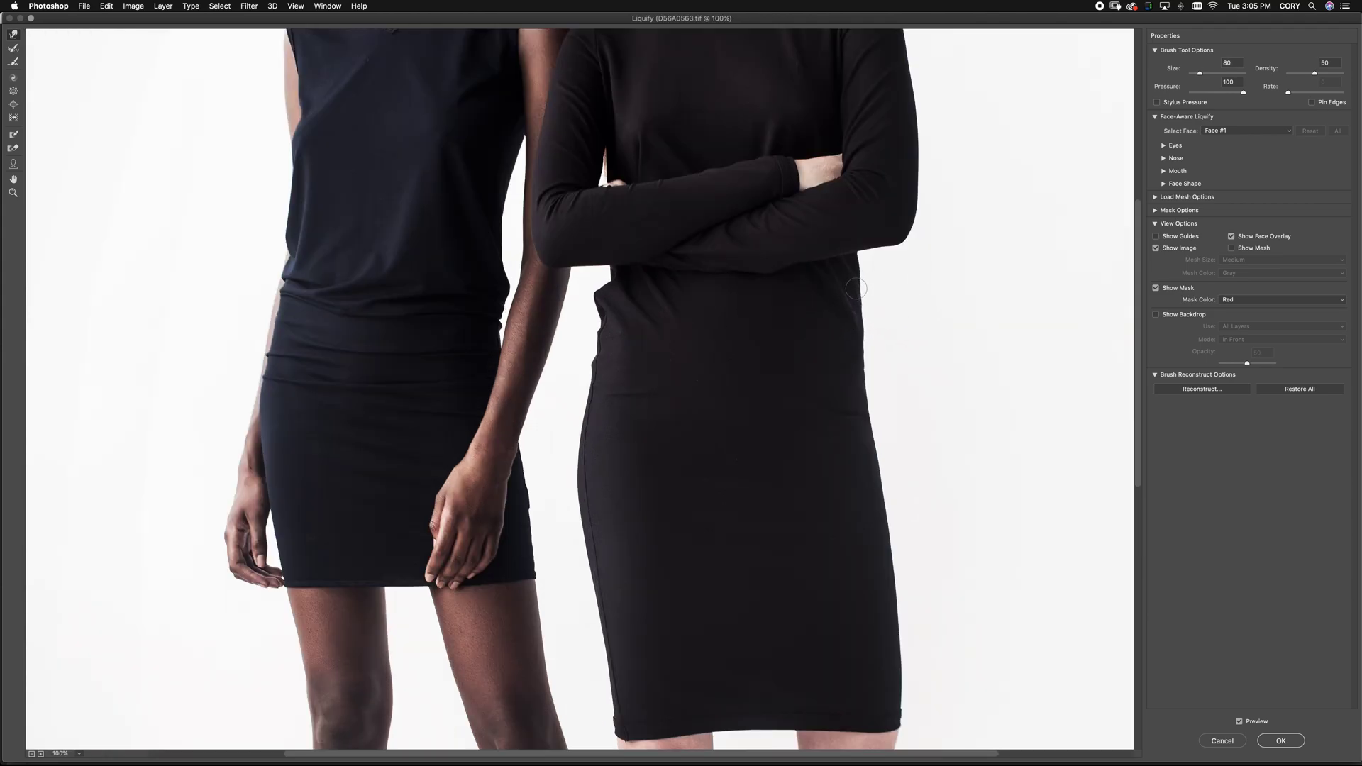
Push the bulging fold at the black dress's left waist inward, finishing with the Forward Warp brush at size 90
{"action": "key", "text": "bracketright"}
{"action": "key", "text": "bracketright"}
{"action": "key", "text": "bracketright"}
{"action": "key", "text": "bracketright"}
{"action": "key", "text": "bracketright"}
{"action": "key", "text": "bracketright"}
{"action": "key", "text": "bracketright"}
{"action": "key", "text": "bracketright"}
{"action": "key", "text": "bracketright"}
{"action": "key", "text": "bracketleft"}
{"action": "key", "text": "bracketleft"}
{"action": "key", "text": "bracketleft"}
{"action": "key", "text": "bracketleft"}
{"action": "key", "text": "bracketright"}
{"action": "left_click_drag", "start_coordinate": [591, 292], "coordinate": [603, 295]}
{"action": "key", "text": "bracketleft"}
{"action": "key", "text": "bracketleft"}
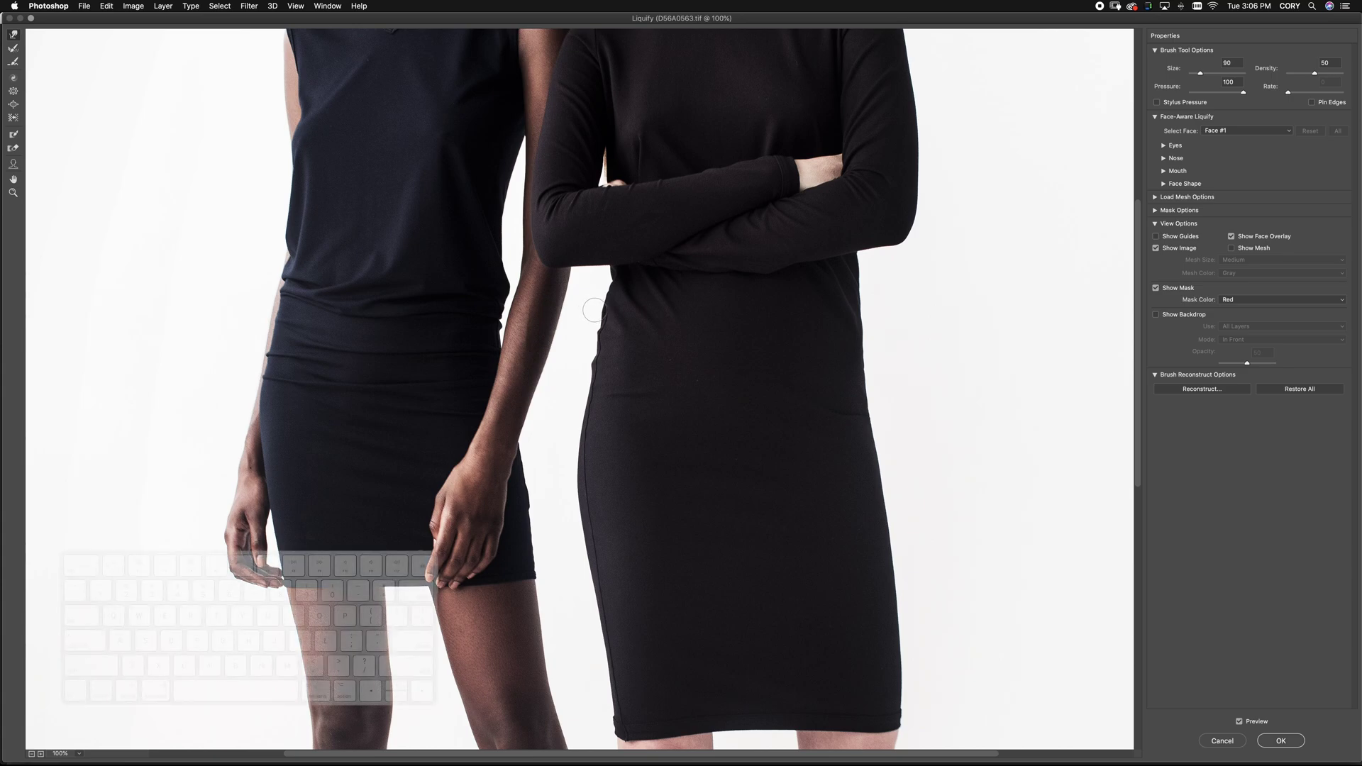
Smooth the bumps down the black dress's left side toward the hip with Forward Warp brush sizes 125 and 100
{"action": "key", "text": "bracketright"}
{"action": "key", "text": "bracketright"}
{"action": "key", "text": "bracketleft"}
{"action": "key", "text": "bracketright"}
{"action": "key", "text": "bracketleft"}
{"action": "key", "text": "bracketright"}
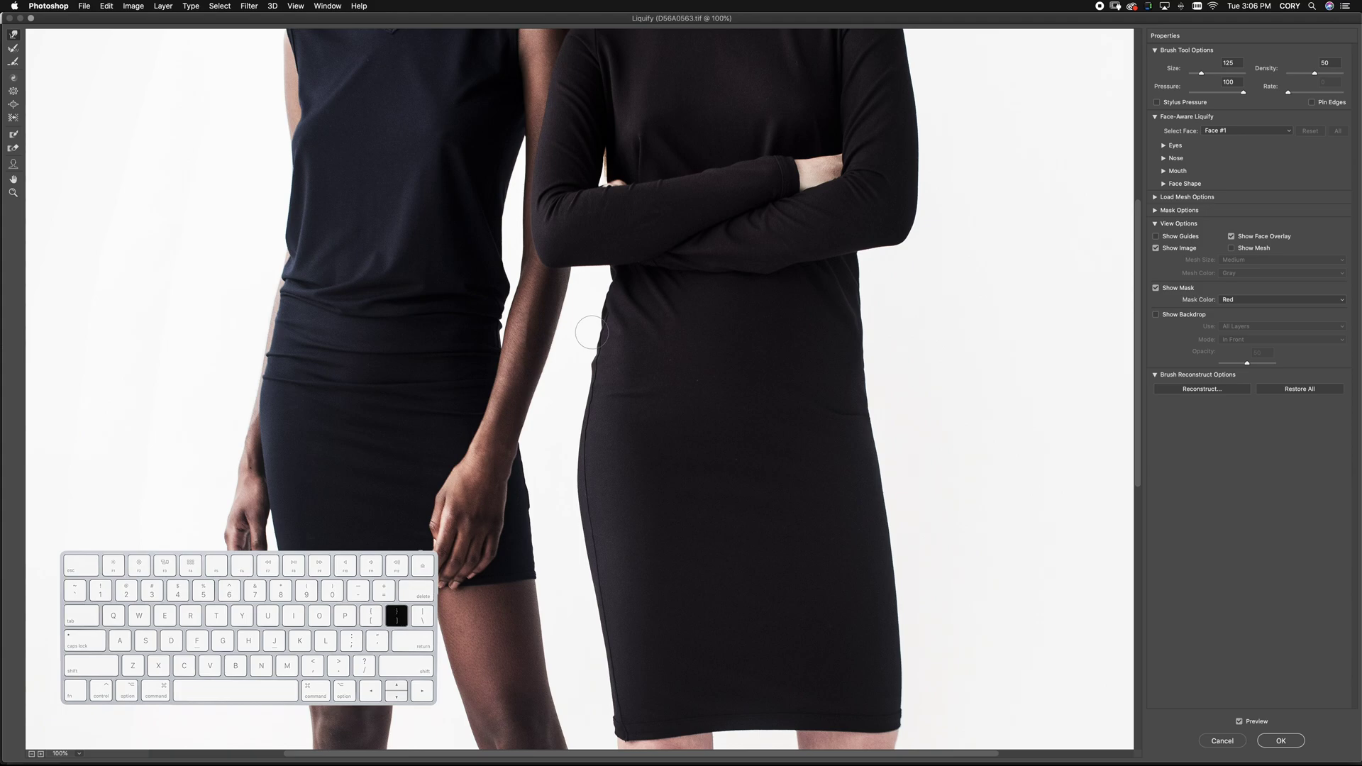
{"action": "key", "text": "bracketleft"}
{"action": "key", "text": "bracketleft"}
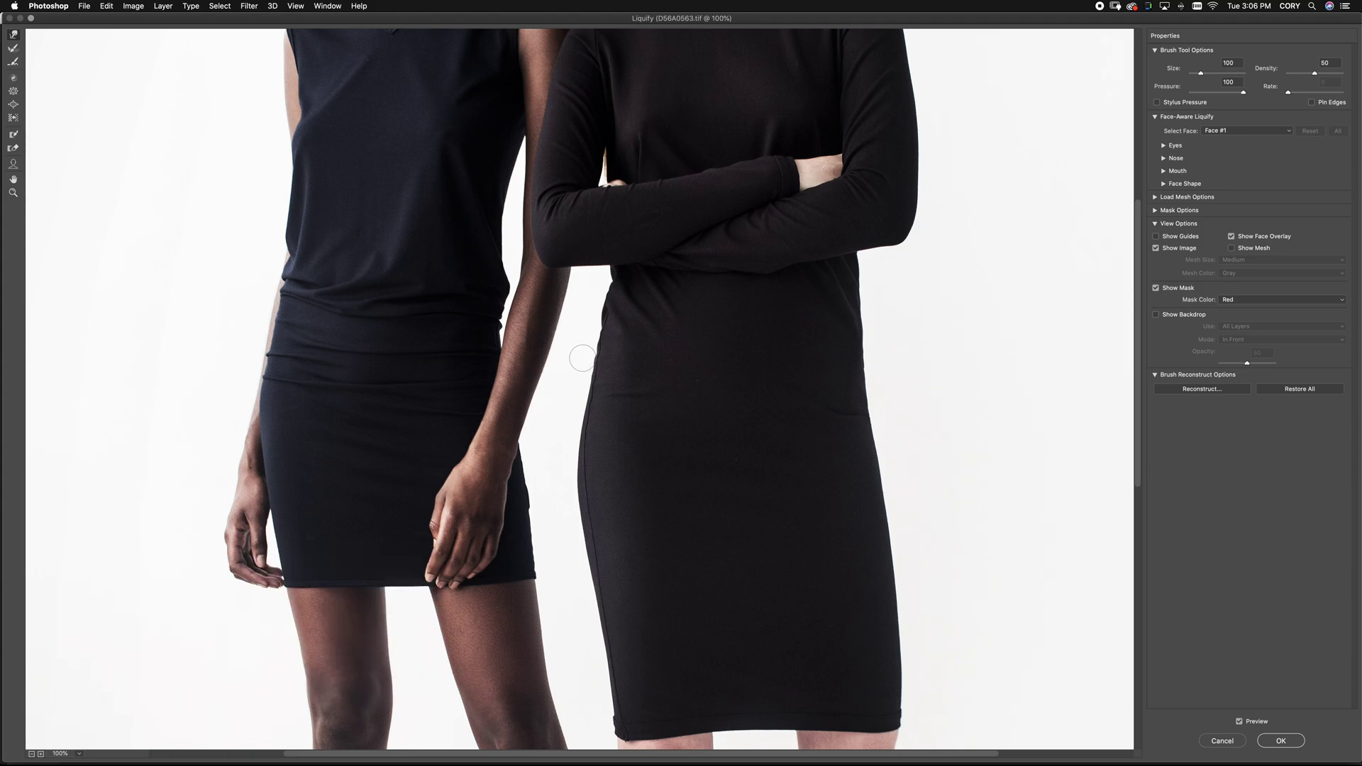
Nudge the black dress's left waist contour slightly inward with a larger Forward Warp brush
{"action": "key", "text": "bracketright"}
{"action": "key", "text": "bracketright"}
{"action": "key", "text": "bracketright"}
{"action": "key", "text": "bracketright"}
{"action": "key", "text": "bracketright"}
{"action": "key", "text": "bracketright"}
{"action": "left_click_drag", "start_coordinate": [595, 301], "coordinate": [598, 301]}
Reduce the Forward Warp brush to 30 for fine corrections on the black dress's left waist edge below the elbow
{"action": "key", "text": "bracketleft"}
{"action": "key", "text": "bracketleft"}
{"action": "key", "text": "bracketleft"}
{"action": "key", "text": "bracketleft"}
{"action": "key", "text": "bracketleft"}
{"action": "key", "text": "bracketleft"}
{"action": "key", "text": "bracketleft"}
{"action": "key", "text": "bracketleft"}
{"action": "key", "text": "bracketleft"}
{"action": "key", "text": "bracketleft"}
{"action": "key", "text": "bracketleft"}
{"action": "key", "text": "bracketleft"}
{"action": "key", "text": "bracketleft"}
{"action": "key", "text": "bracketleft"}
{"action": "key", "text": "super+plus"}
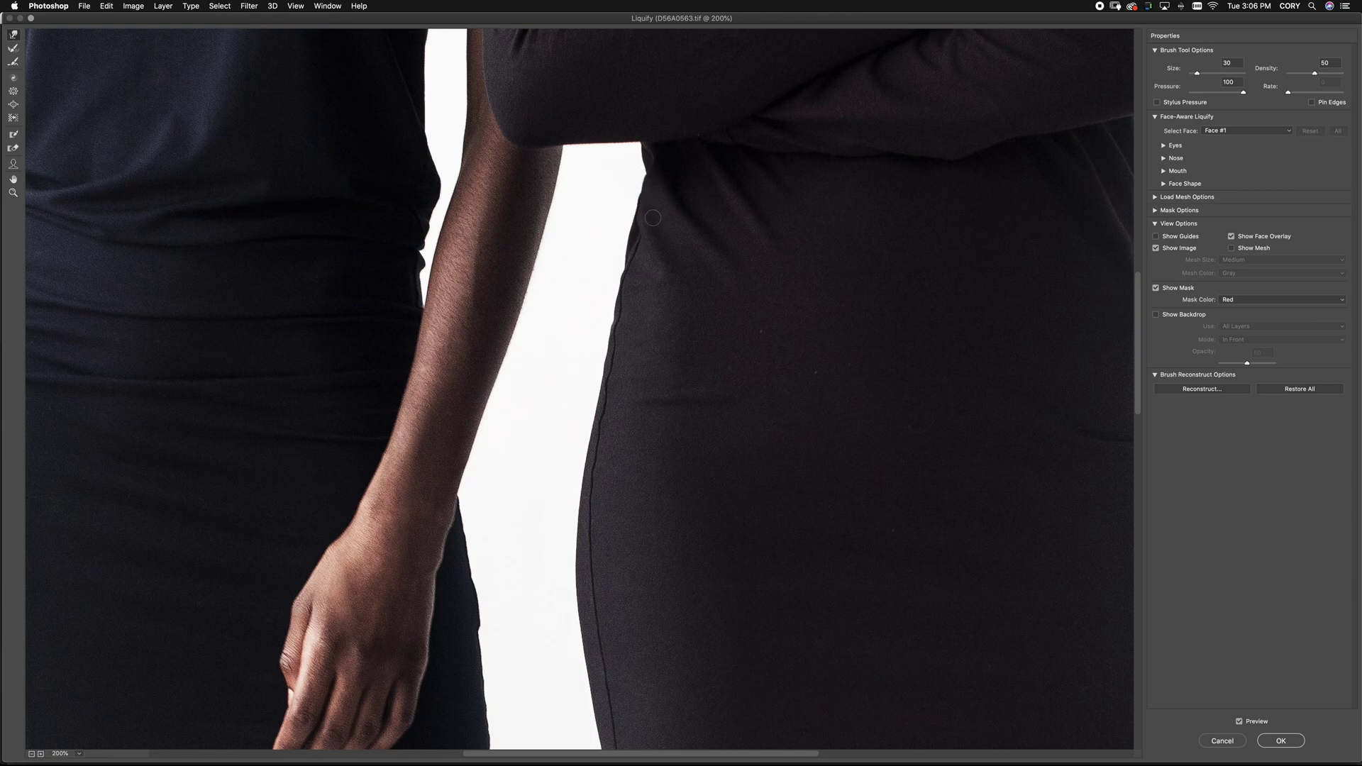
Reshape the inner arm edge beside the navy dress's waist with the Forward Warp brush at size 80
{"action": "key", "text": "bracketright"}
{"action": "key", "text": "bracketright"}
{"action": "key", "text": "bracketright"}
{"action": "key", "text": "bracketright"}
{"action": "key", "text": "bracketright"}
{"action": "scroll", "coordinate": [426, 242], "scroll_direction": "up", "scroll_amount": 3}
{"action": "scroll", "coordinate": [425, 241], "scroll_direction": "left", "scroll_amount": 5}
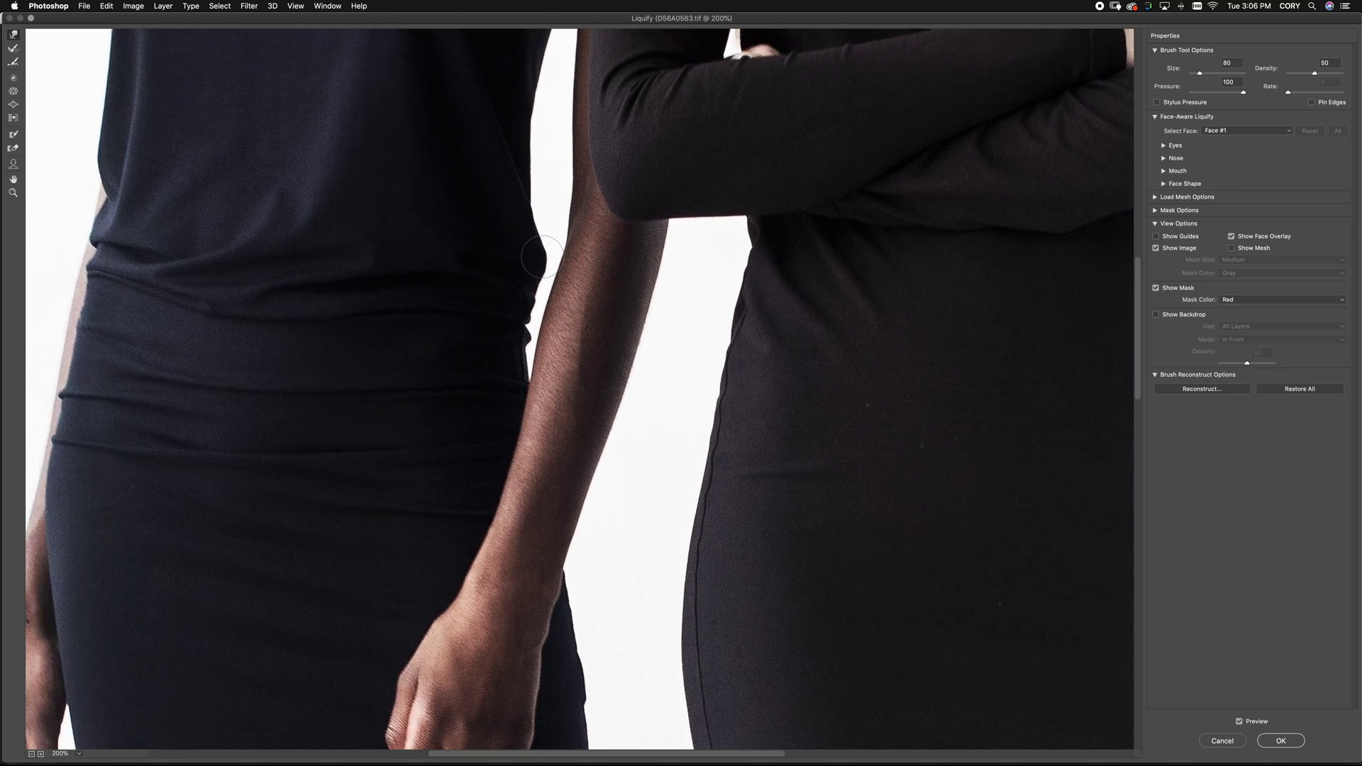
{"action": "mouse_move", "coordinate": [576, 252]}
{"action": "left_mouse_down"}
{"action": "mouse_move", "coordinate": [550, 302]}
{"action": "mouse_move", "coordinate": [566, 315]}
{"action": "mouse_move", "coordinate": [565, 298]}
{"action": "left_mouse_up"}
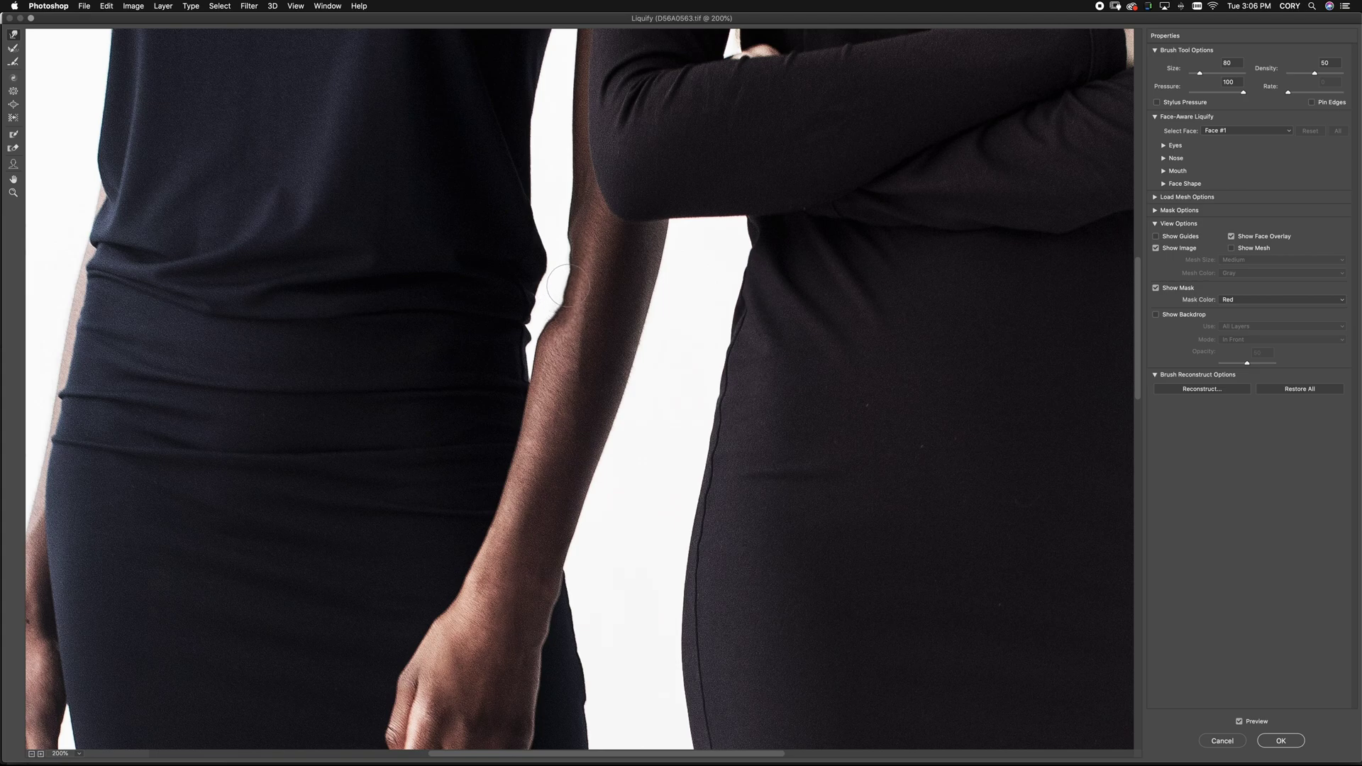
Push the bulging fabric at the navy top's right waist with Forward Warp strokes, finishing at brush size 80
{"action": "mouse_move", "coordinate": [569, 244]}
{"action": "left_mouse_down"}
{"action": "mouse_move", "coordinate": [525, 263]}
{"action": "mouse_move", "coordinate": [536, 227]}
{"action": "left_mouse_up"}
{"action": "key", "text": "]"}
{"action": "key", "text": "]"}
{"action": "key", "text": "]"}
{"action": "key", "text": "["}
{"action": "left_click_drag", "start_coordinate": [534, 296], "coordinate": [539, 269]}
{"action": "key", "text": "["}
{"action": "key", "text": "["}
{"action": "key", "text": "["}
{"action": "key", "text": "["}
{"action": "key", "text": "bracketright"}
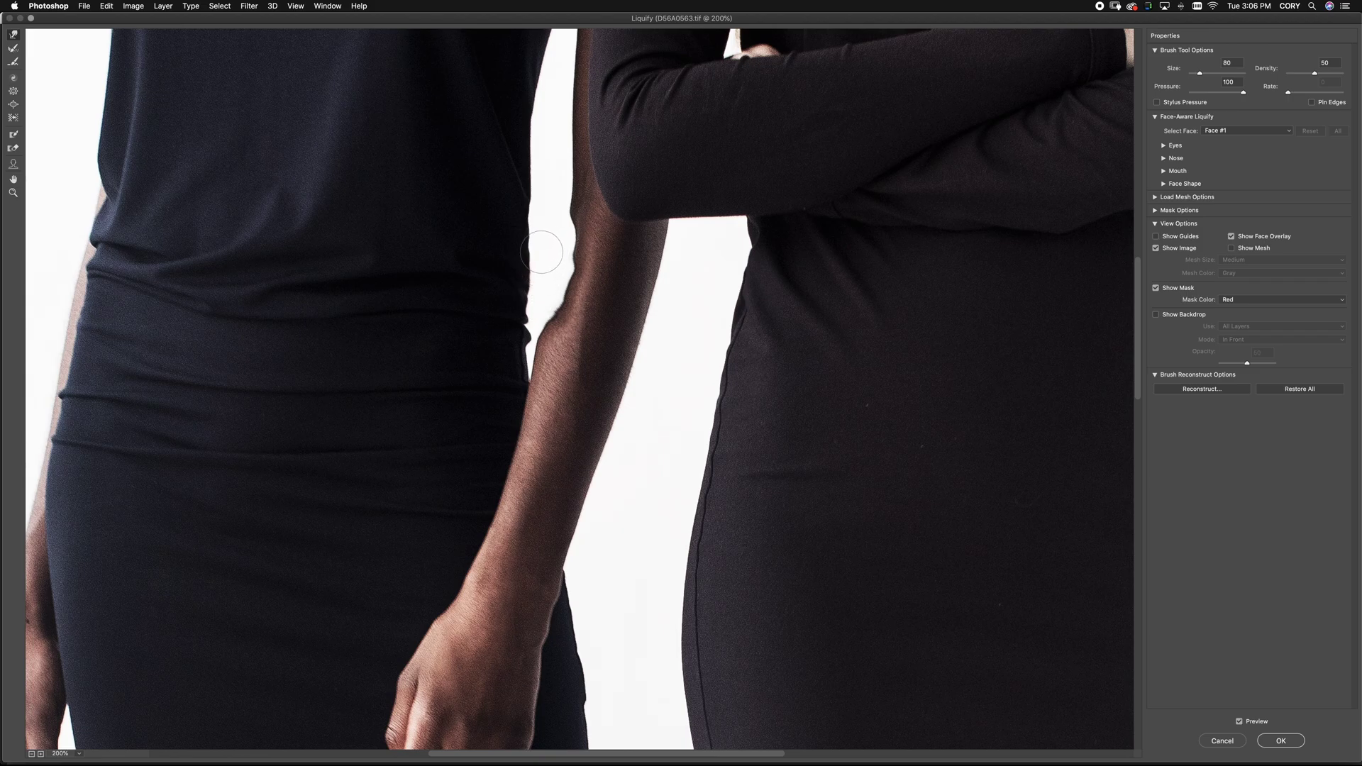
Finish smoothing the navy dress's right waist contour with the Forward Warp brush and review both outfits
{"action": "key", "text": "bracketleft"}
{"action": "key", "text": "bracketleft"}
{"action": "key", "text": "bracketright"}
{"action": "key", "text": "bracketright"}
{"action": "key", "text": "bracketright"}
{"action": "key", "text": "bracketright"}
{"action": "key", "text": "bracketright"}
{"action": "key", "text": "bracketright"}
{"action": "key", "text": "super+minus"}
{"action": "key", "text": "super+minus"}
{"action": "key", "text": "alt"}
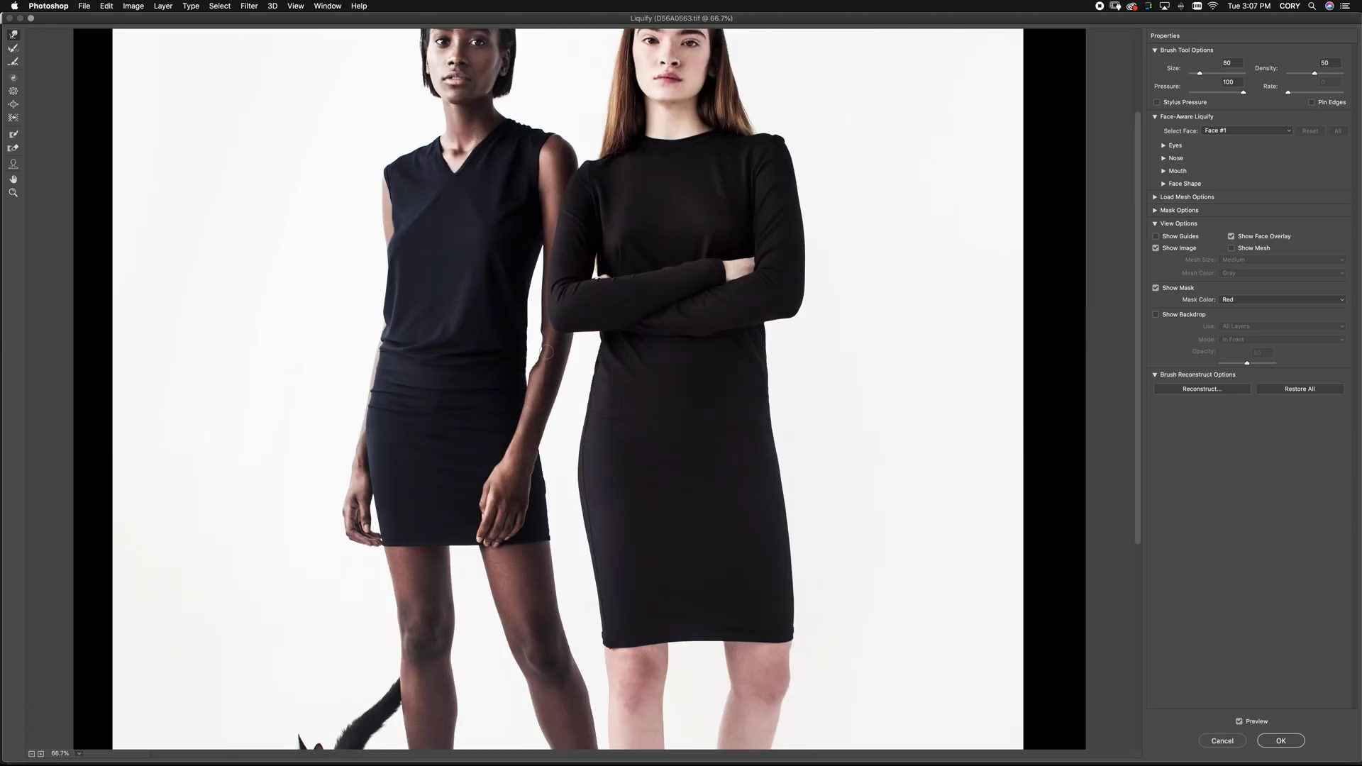
Refine the navy dress's waist edge beside the inner forearm with the Forward Warp brush at size 35
{"action": "key", "text": "super+plus"}
{"action": "key", "text": "super+plus"}
{"action": "key", "text": "bracketleft"}
{"action": "key", "text": "bracketleft"}
{"action": "key", "text": "bracketleft"}
{"action": "key", "text": "bracketleft"}
{"action": "key", "text": "bracketleft"}
{"action": "key", "text": "bracketleft"}
{"action": "key", "text": "bracketleft"}
{"action": "key", "text": "bracketleft"}
{"action": "key", "text": "bracketleft"}
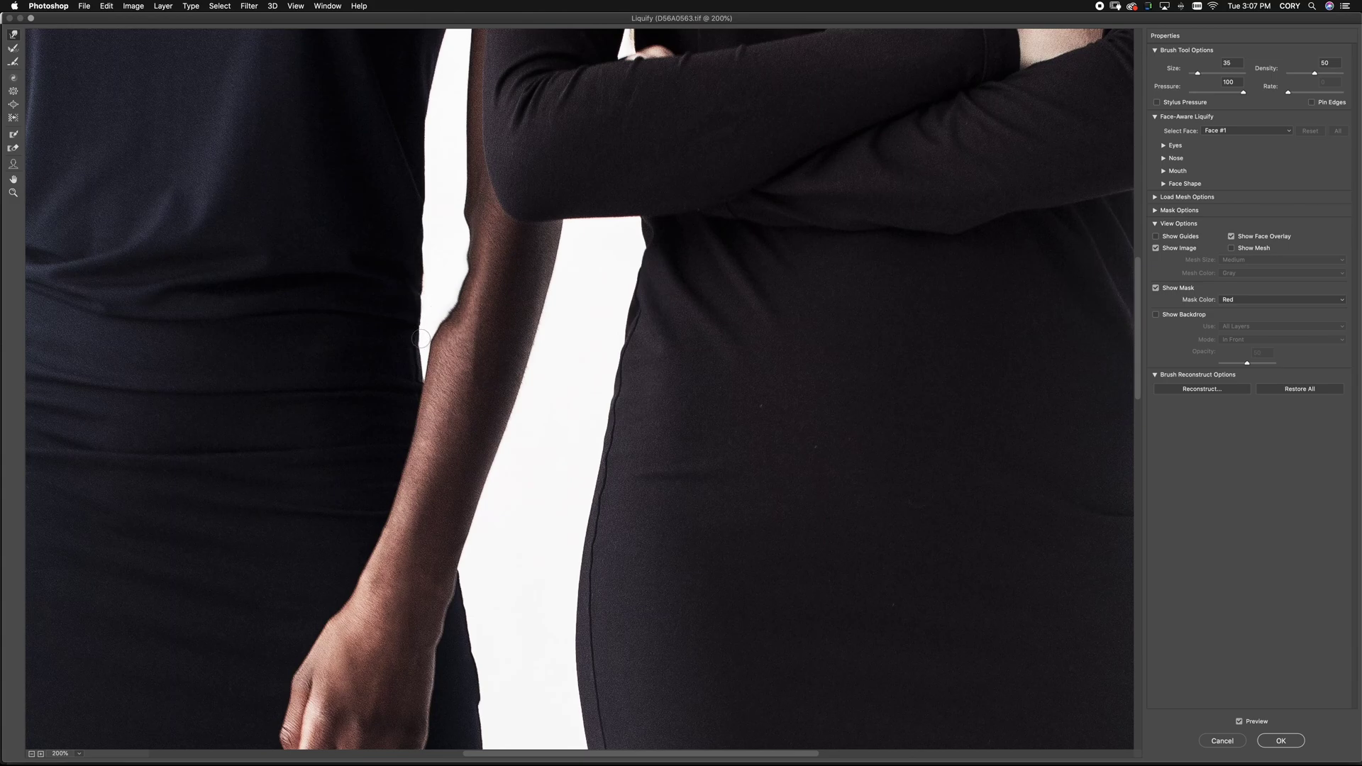
{"action": "key", "text": "super+minus"}
{"action": "key", "text": "super+minus"}
{"action": "key", "text": "super+plus"}
{"action": "key", "text": "super+plus"}
Smooth the navy skirt's outer edge between the hand and the hem with Forward Warp, reducing the brush from 150 to 60
{"action": "scroll", "coordinate": [515, 612], "scroll_direction": "down", "scroll_amount": 5}
{"action": "key", "text": "bracketright"}
{"action": "key", "text": "bracketright"}
{"action": "key", "text": "bracketright"}
{"action": "key", "text": "bracketright"}
{"action": "key", "text": "bracketright"}
{"action": "key", "text": "bracketright"}
{"action": "key", "text": "bracketright"}
{"action": "key", "text": "bracketright"}
{"action": "key", "text": "bracketright"}
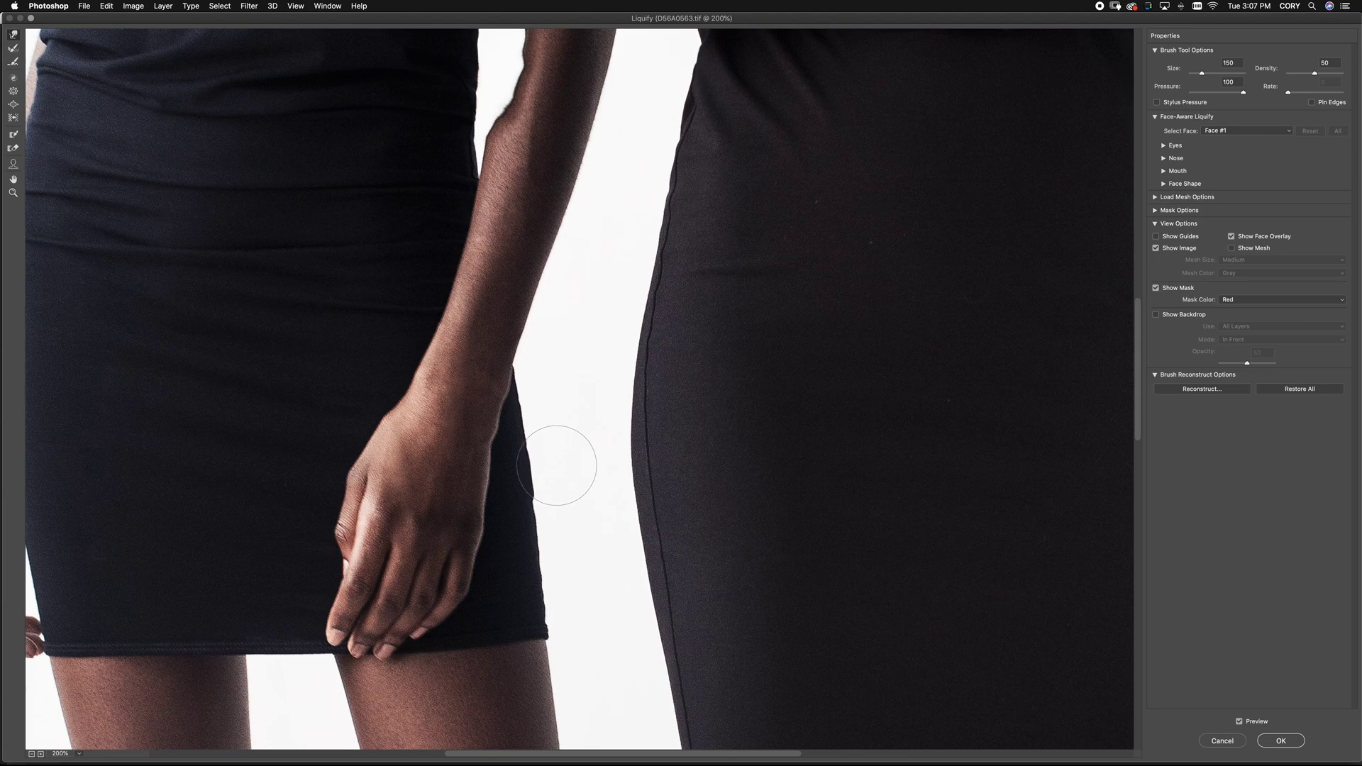
{"action": "key", "text": "bracketright"}
{"action": "key", "text": "bracketleft"}
{"action": "key", "text": "bracketleft"}
{"action": "key", "text": "bracketleft"}
{"action": "key", "text": "bracketleft"}
{"action": "scroll", "coordinate": [526, 505], "scroll_direction": "down", "scroll_amount": 2}
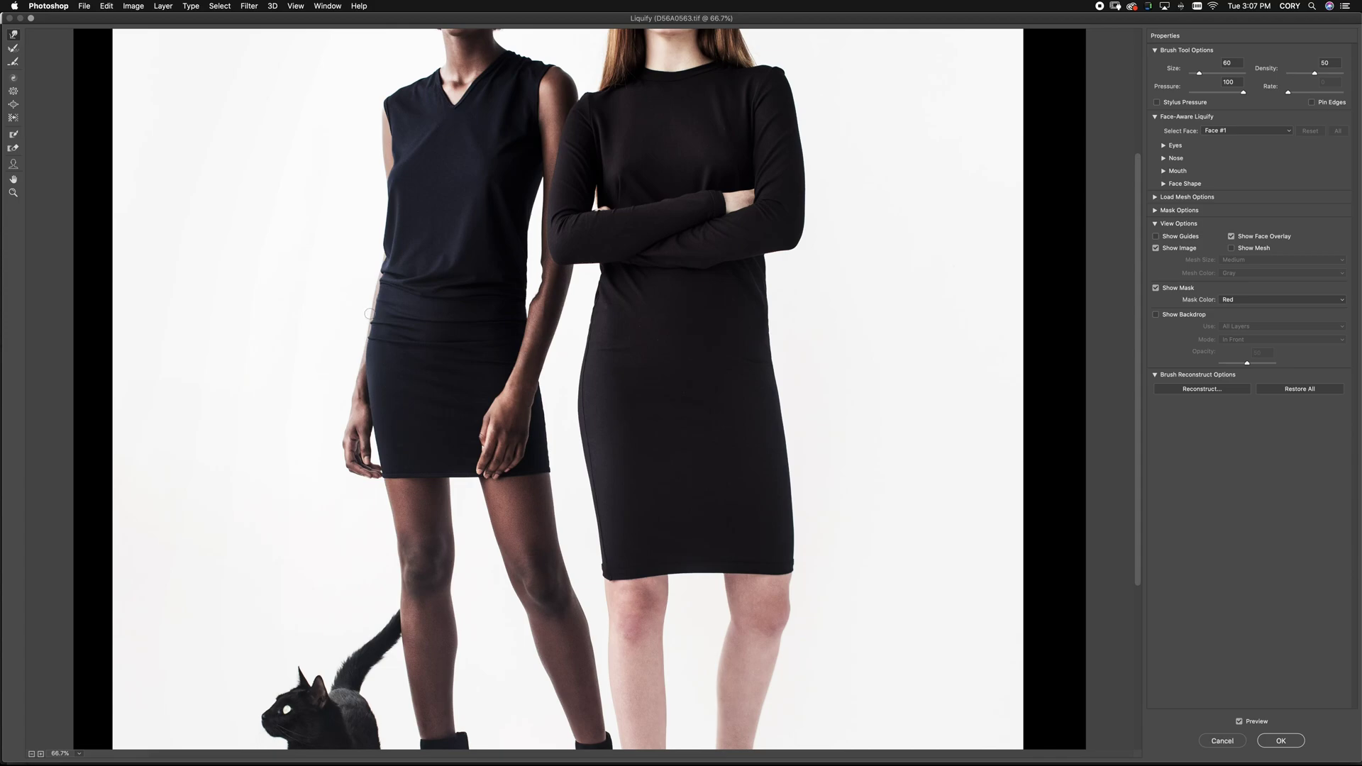
Smooth the protruding folds along the navy dress's left waist edge with Forward Warp, finishing at brush size 35
{"action": "scroll", "coordinate": [372, 316], "scroll_direction": "up", "scroll_amount": 5}
{"action": "scroll", "coordinate": [959, 538], "scroll_direction": "left", "scroll_amount": 10}
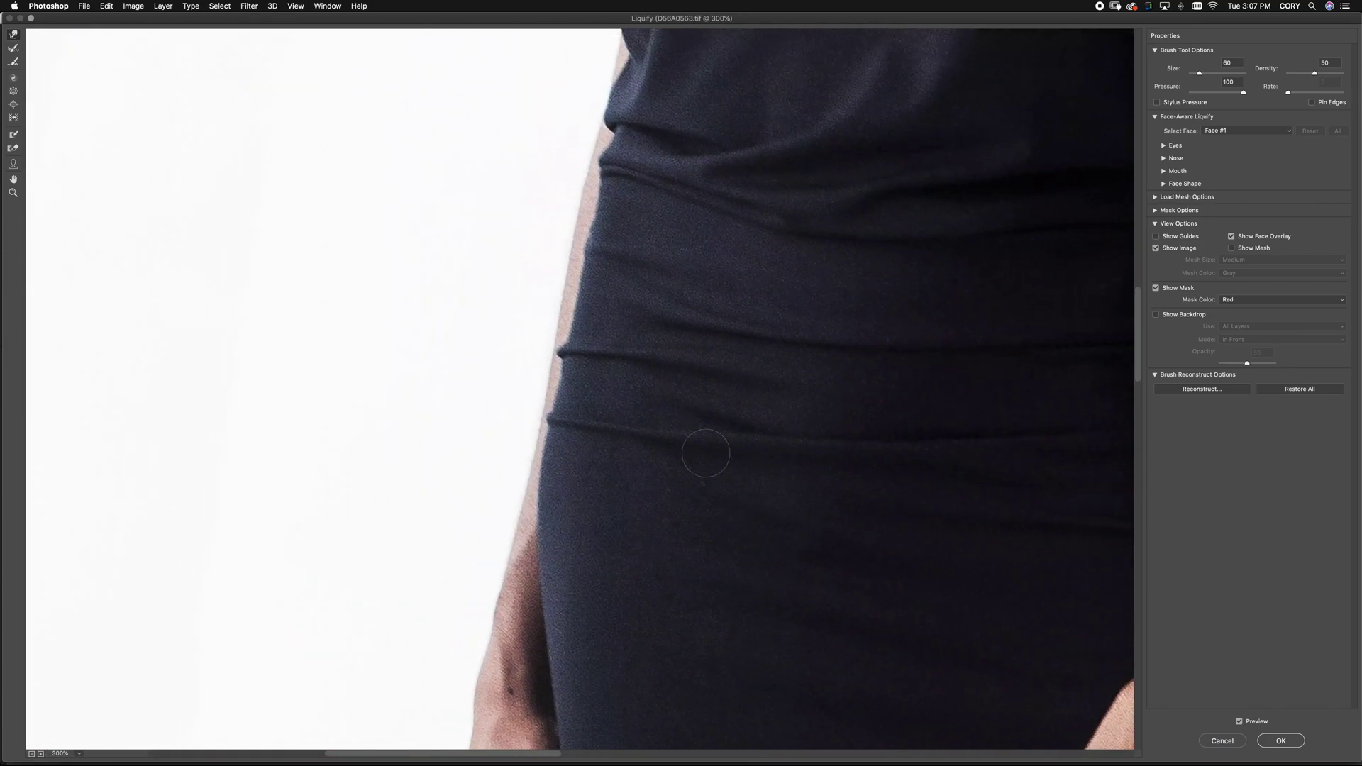
{"action": "key", "text": "bracketleft"}
{"action": "key", "text": "bracketleft"}
{"action": "key", "text": "bracketleft"}
{"action": "key", "text": "bracketright"}
{"action": "key", "text": "bracketright"}
{"action": "key", "text": "super+minus"}
{"action": "key", "text": "super+minus"}
{"action": "key", "text": "super+minus"}
{"action": "key", "text": "super+minus"}
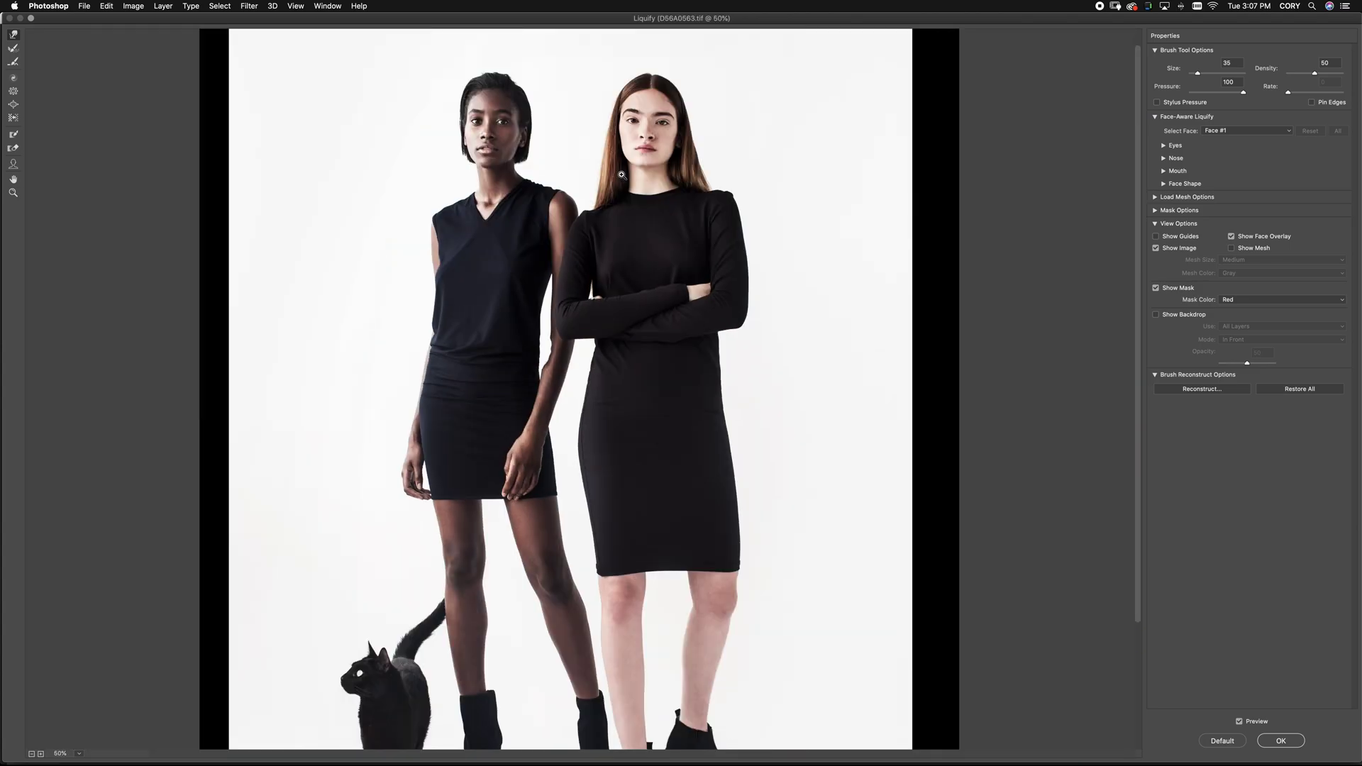
Push in the fabric bump at the neck end of the navy top's right shoulder with the Forward Warp brush
{"action": "key", "text": "super+equal"}
{"action": "key", "text": "super+equal"}
{"action": "key", "text": "super+equal"}
{"action": "scroll", "coordinate": [672, 203], "scroll_direction": "up", "scroll_amount": 10}
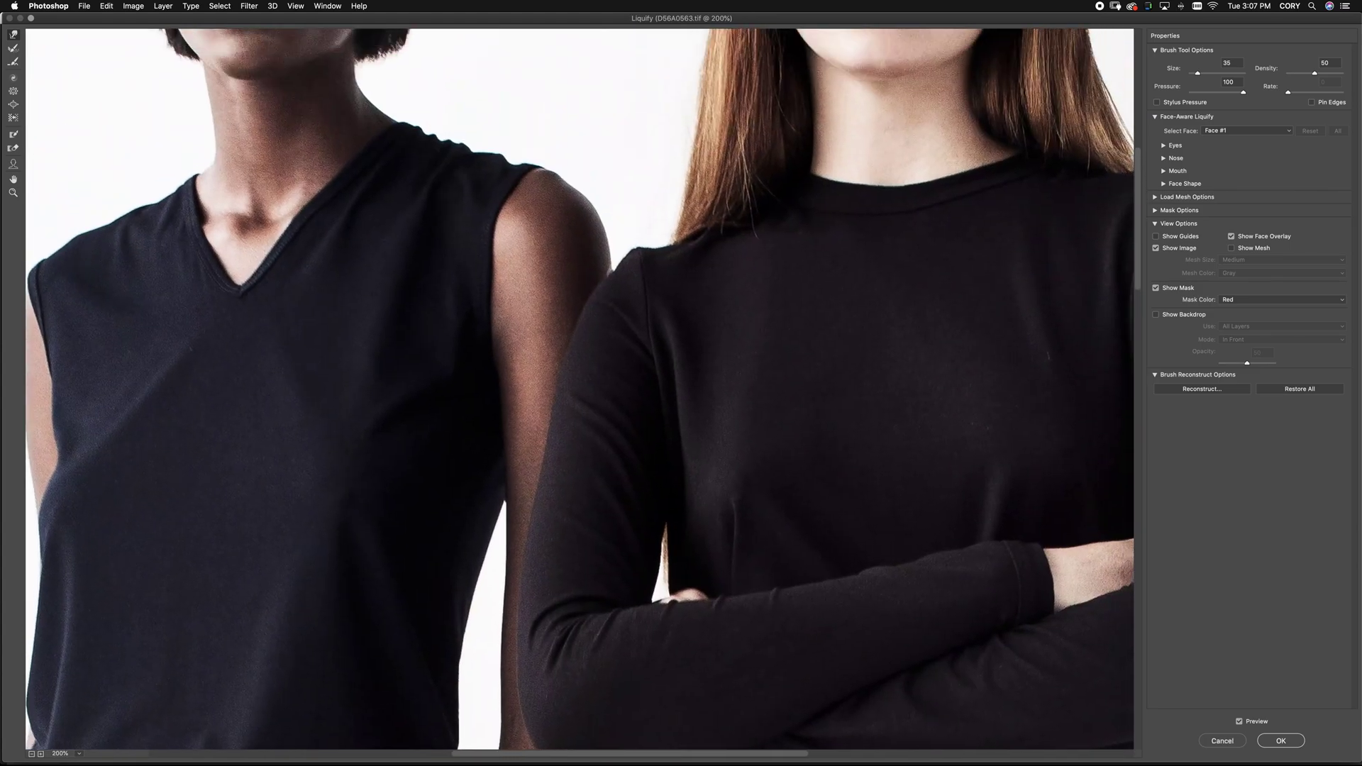
{"action": "key", "text": "bracketright"}
{"action": "key", "text": "bracketright"}
{"action": "key", "text": "bracketright"}
{"action": "key", "text": "bracketright"}
{"action": "key", "text": "bracketright"}
{"action": "key", "text": "bracketright"}
{"action": "key", "text": "bracketright"}
{"action": "key", "text": "bracketright"}
{"action": "key", "text": "bracketright"}
{"action": "key", "text": "bracketright"}
{"action": "key", "text": "bracketright"}
{"action": "key", "text": "bracketright"}
{"action": "key", "text": "bracketright"}
{"action": "key", "text": "bracketleft"}
{"action": "key", "text": "bracketleft"}
{"action": "key", "text": "bracketleft"}
{"action": "key", "text": "bracketleft"}
{"action": "key", "text": "bracketleft"}
{"action": "key", "text": "bracketleft"}
{"action": "key", "text": "bracketleft"}
{"action": "mouse_move", "coordinate": [426, 135]}
{"action": "left_mouse_down"}
{"action": "mouse_move", "coordinate": [419, 126]}
{"action": "mouse_move", "coordinate": [432, 134]}
{"action": "left_mouse_up"}
Even out the navy top's shoulder edge toward the armhole with Forward Warp strokes, finishing at brush size 60
{"action": "key", "text": "bracketright"}
{"action": "left_click_drag", "start_coordinate": [465, 135], "coordinate": [513, 158]}
{"action": "key", "text": "bracketright"}
{"action": "key", "text": "bracketright"}
{"action": "key", "text": "bracketright"}
{"action": "key", "text": "bracketright"}
{"action": "key", "text": "bracketleft"}
{"action": "key", "text": "bracketleft"}
{"action": "key", "text": "bracketleft"}
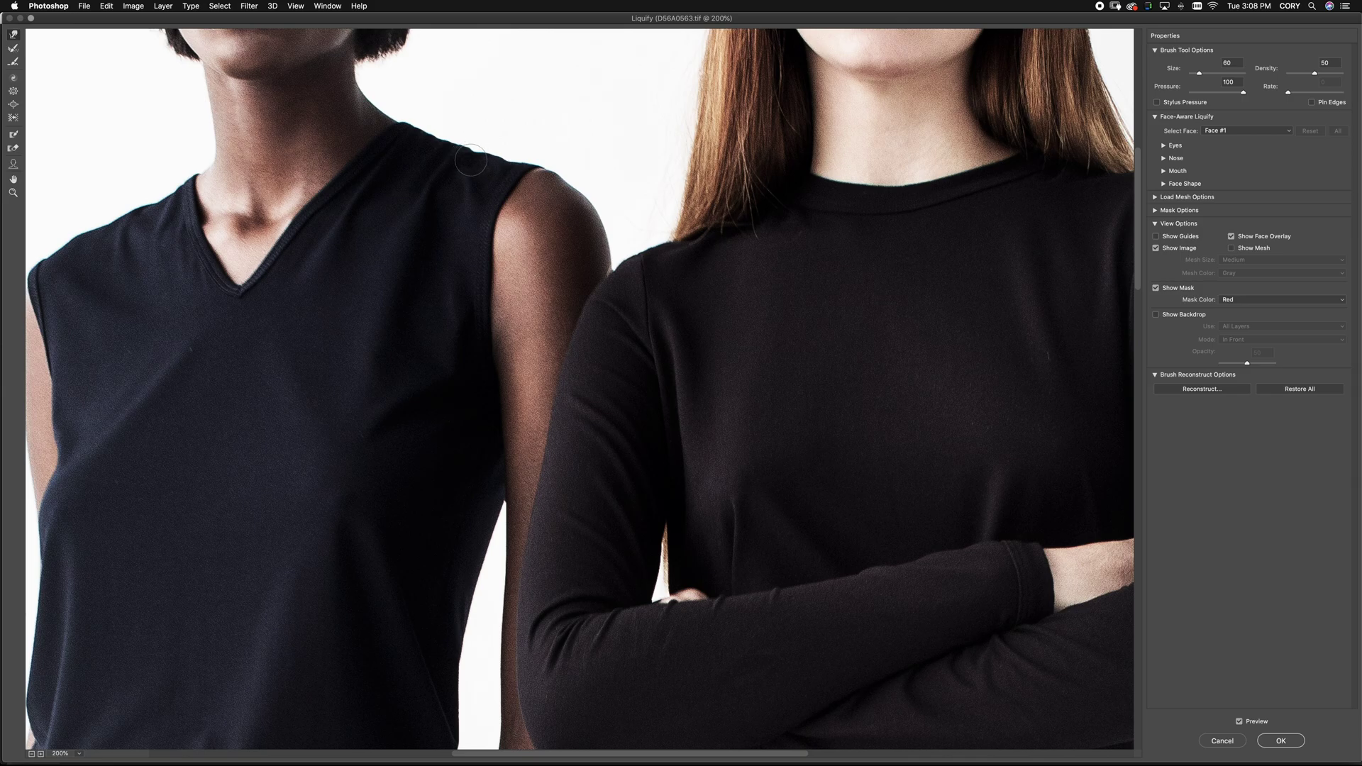
{"action": "key", "text": "super+minus"}
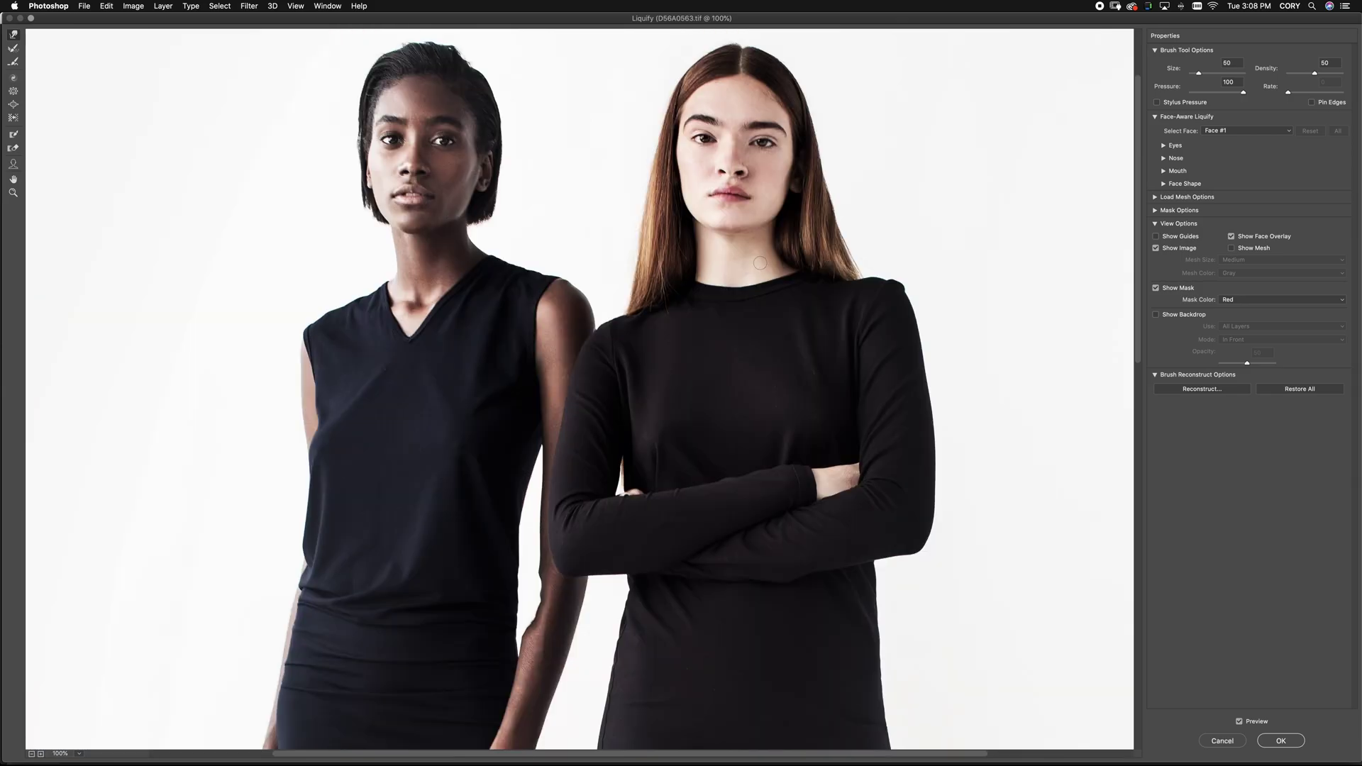
Flatten the bump on the black dress's right shoulder with Forward Warp at brush size 100 and apply the Liquify filter
{"action": "key", "text": "super+plus"}
{"action": "key", "text": "super+plus"}
{"action": "left_click_drag", "start_coordinate": [952, 263], "coordinate": [161, 438]}
{"action": "scroll", "coordinate": [162, 437], "scroll_direction": "right", "scroll_amount": 3}
{"action": "key", "text": "bracketright"}
{"action": "key", "text": "bracketright"}
{"action": "key", "text": "bracketright"}
{"action": "key", "text": "bracketright"}
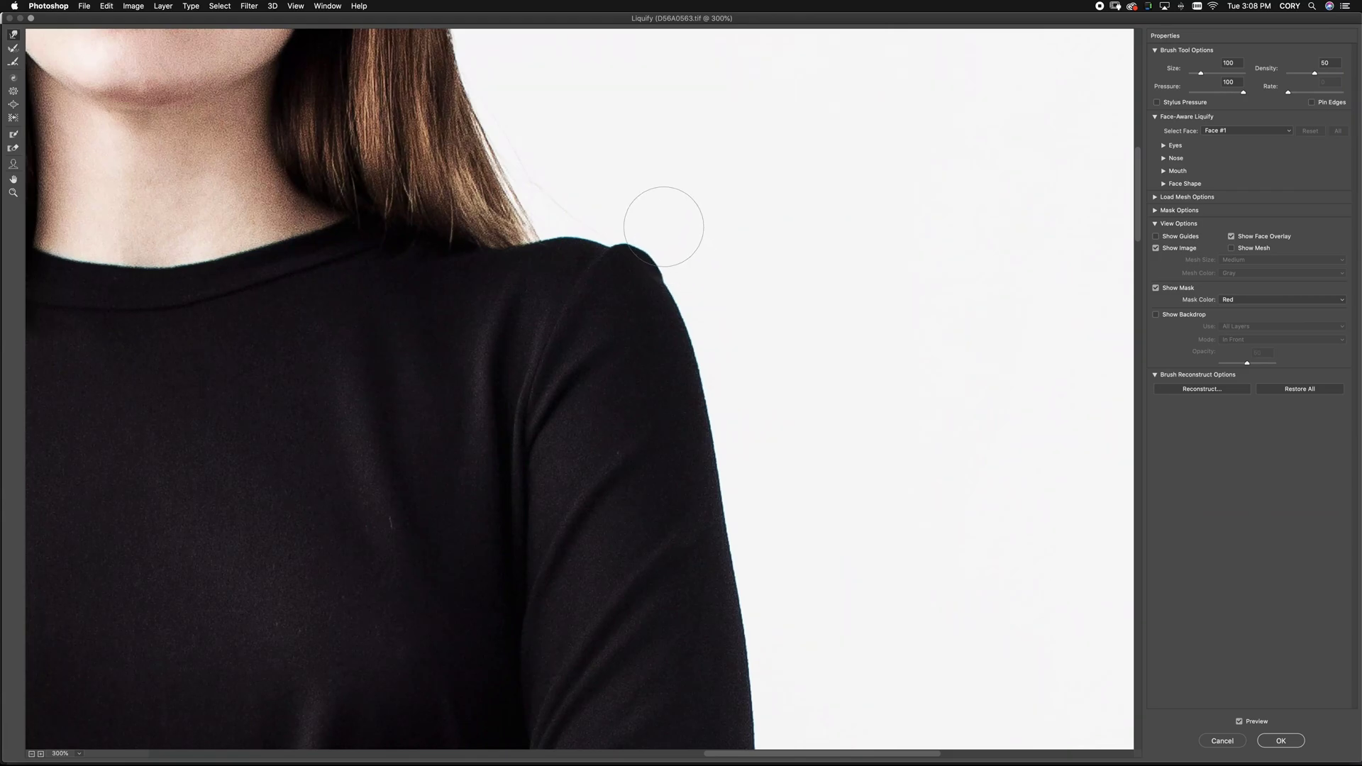
{"action": "mouse_move", "coordinate": [665, 227]}
{"action": "left_mouse_down"}
{"action": "mouse_move", "coordinate": [631, 215]}
{"action": "mouse_move", "coordinate": [626, 228]}
{"action": "mouse_move", "coordinate": [681, 232]}
{"action": "mouse_move", "coordinate": [670, 249]}
{"action": "mouse_move", "coordinate": [688, 256]}
{"action": "mouse_move", "coordinate": [659, 229]}
{"action": "mouse_move", "coordinate": [543, 214]}
{"action": "left_mouse_up"}
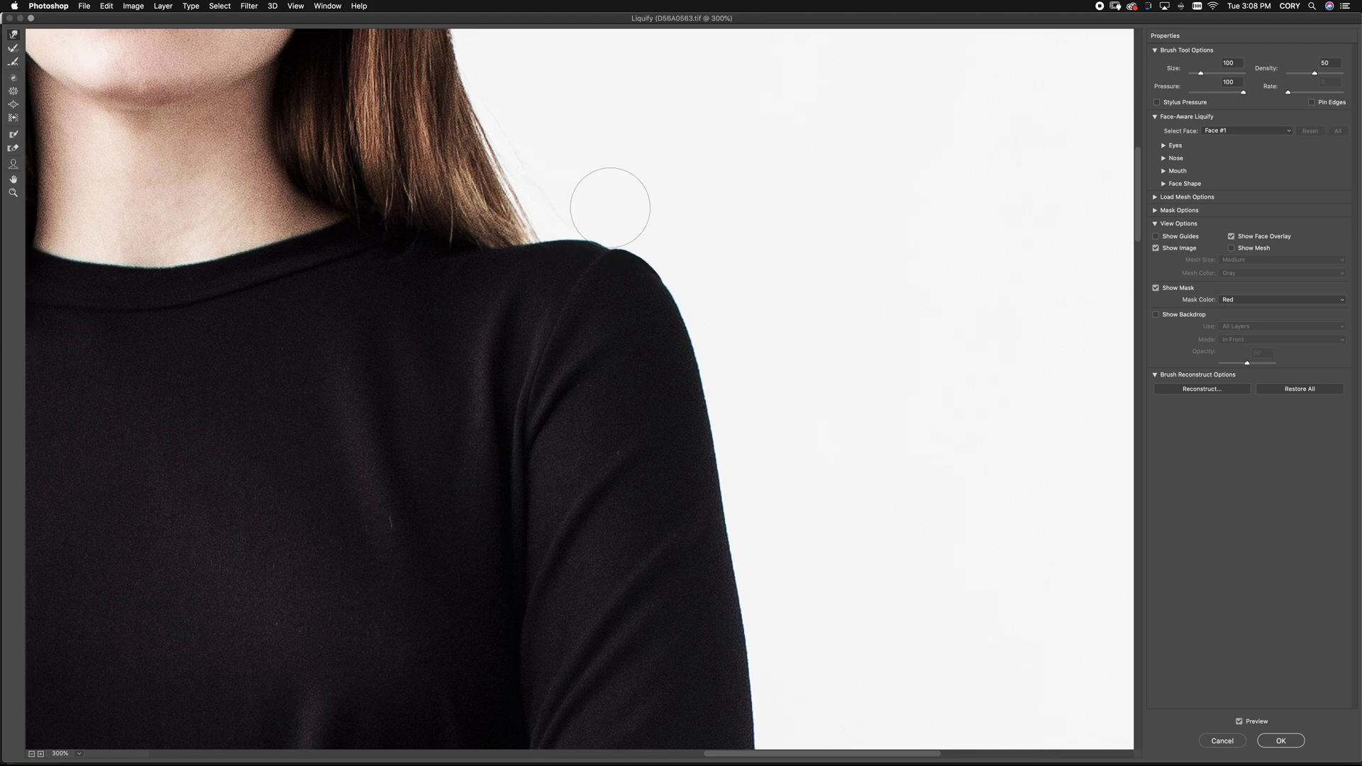
{"action": "scroll", "coordinate": [660, 232], "scroll_direction": "down", "scroll_amount": 1}
{"action": "key", "text": "super+0"}
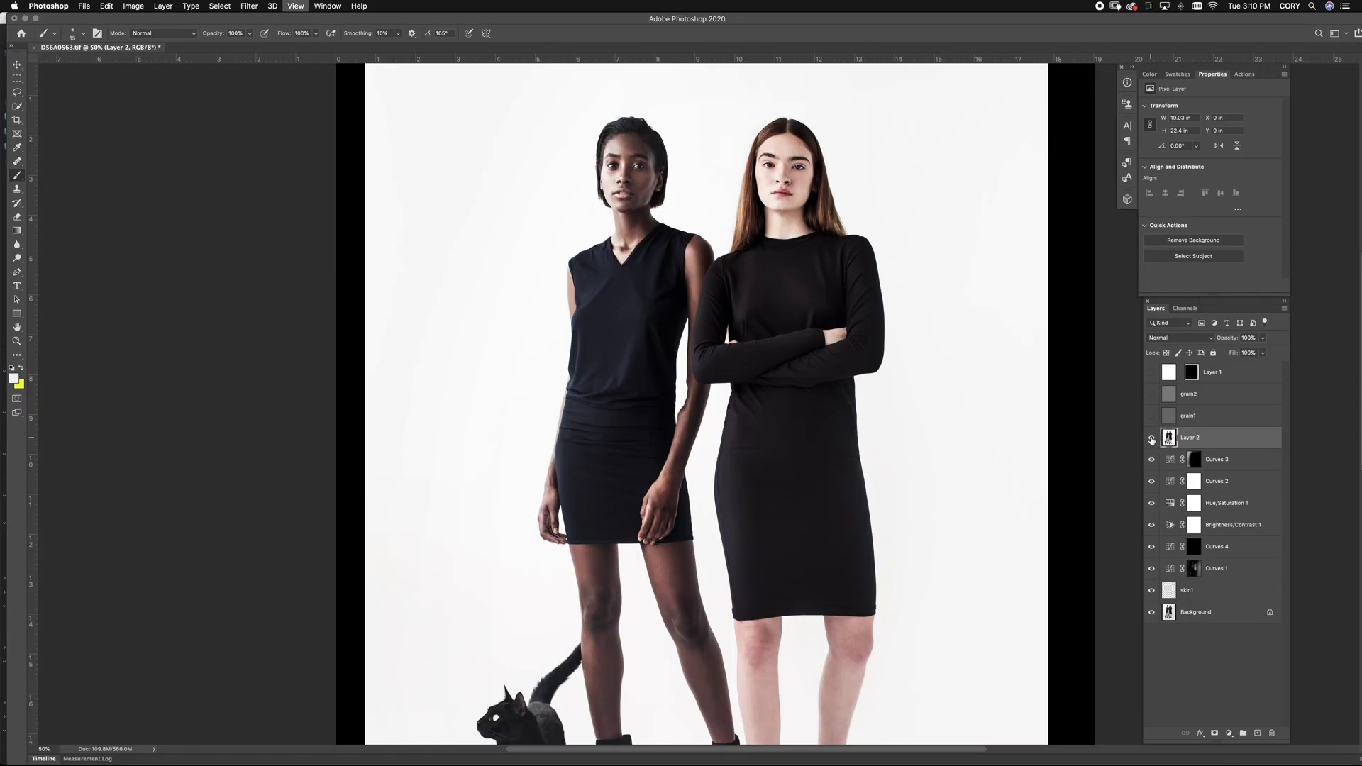
Toggle Layer 2's visibility repeatedly to compare the full photo before and after the Liquify retouching
{"action": "key", "text": "super+minus"}
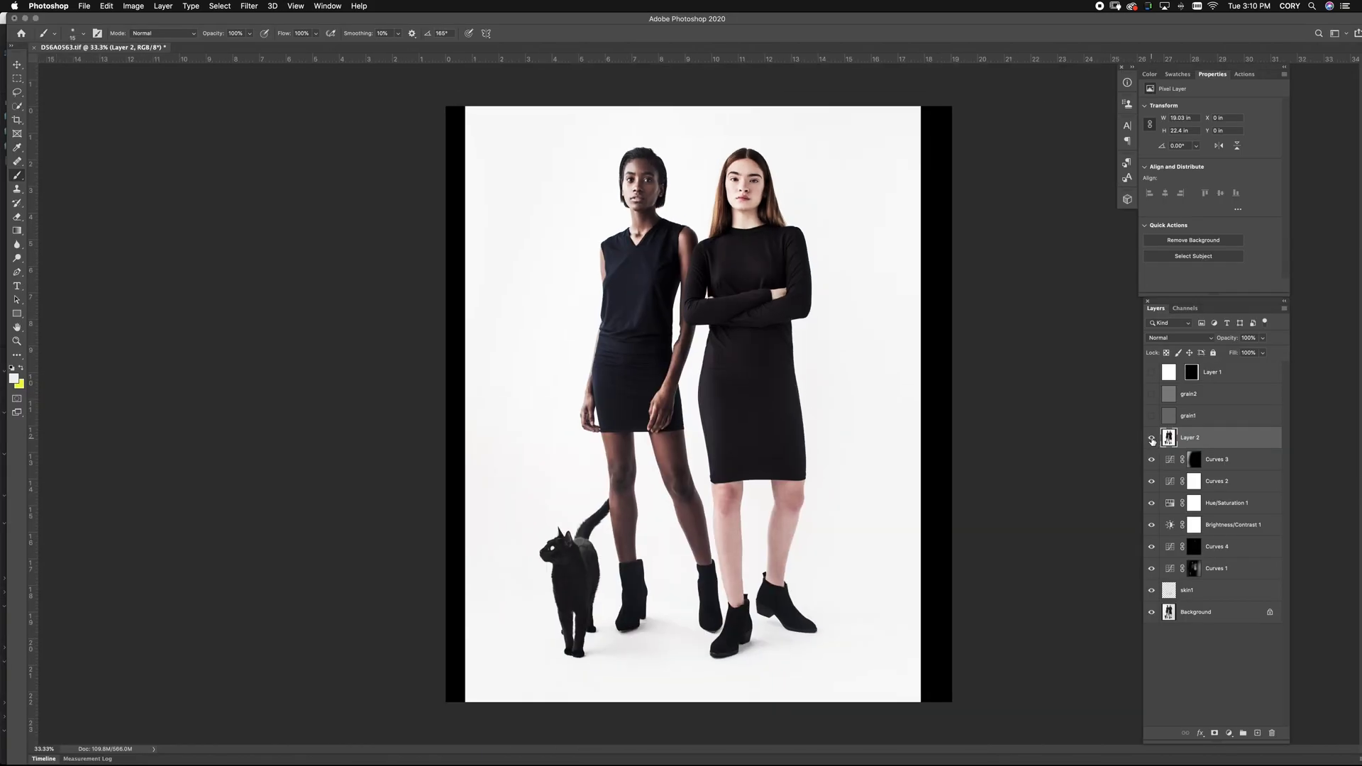
{"action": "left_click", "coordinate": [1151, 438]}
{"action": "left_click", "coordinate": [1151, 438]}
{"action": "left_click", "coordinate": [1151, 439]}
{"action": "left_click", "coordinate": [1151, 438]}
{"action": "left_click", "coordinate": [1151, 438]}
{"action": "left_click", "coordinate": [1151, 438]}
{"action": "left_click", "coordinate": [1151, 438]}
{"action": "left_click", "coordinate": [1151, 438]}
{"action": "left_click", "coordinate": [1151, 439]}
{"action": "left_click", "coordinate": [1151, 438]}
Add a layer mask to Layer 2 and make black the foreground colour for masking the distorted inner arm
{"action": "left_click", "coordinate": [1215, 733]}
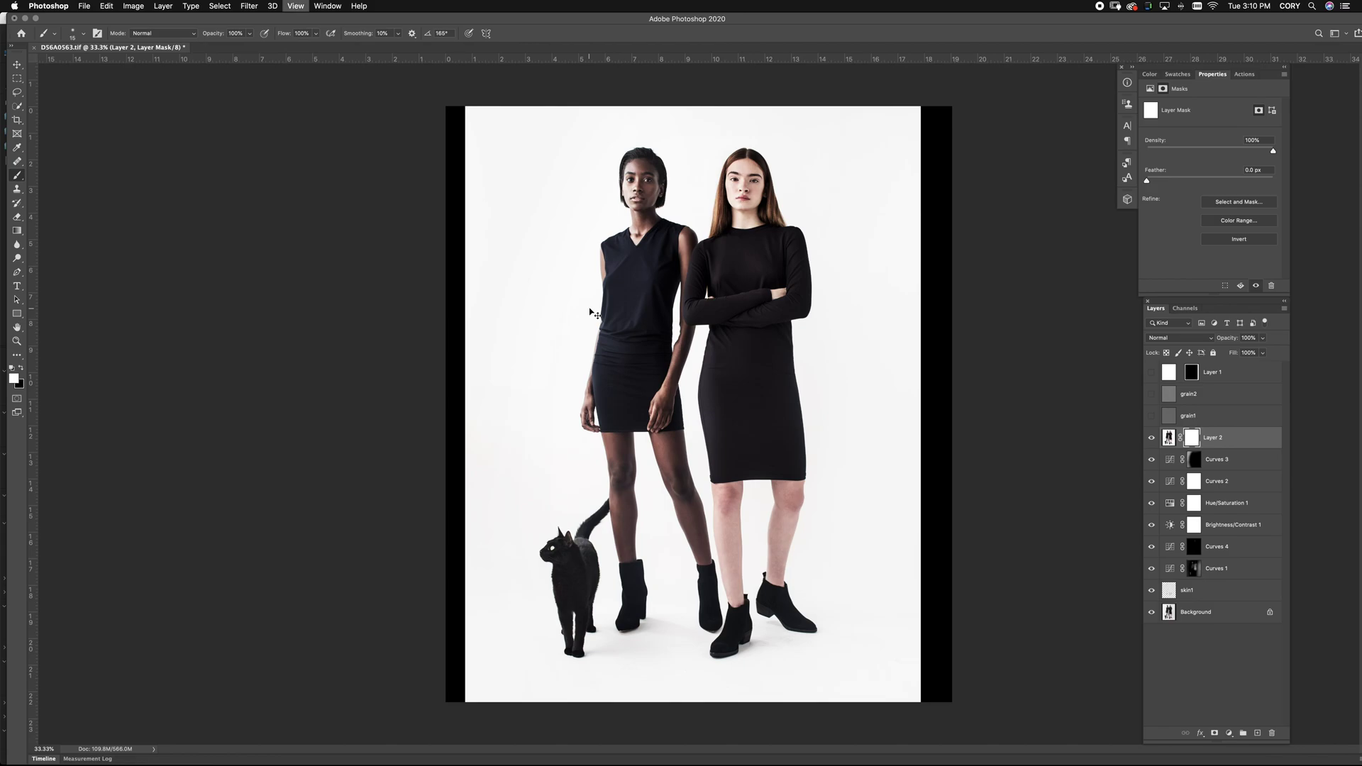
{"action": "key", "text": "super+plus"}
{"action": "key", "text": "super+plus"}
{"action": "key", "text": "super+plus"}
{"action": "key", "text": "super+plus"}
{"action": "key", "text": "super+plus"}
{"action": "left_click_drag", "start_coordinate": [611, 273], "coordinate": [648, 575]}
{"action": "left_click_drag", "start_coordinate": [655, 288], "coordinate": [675, 499]}
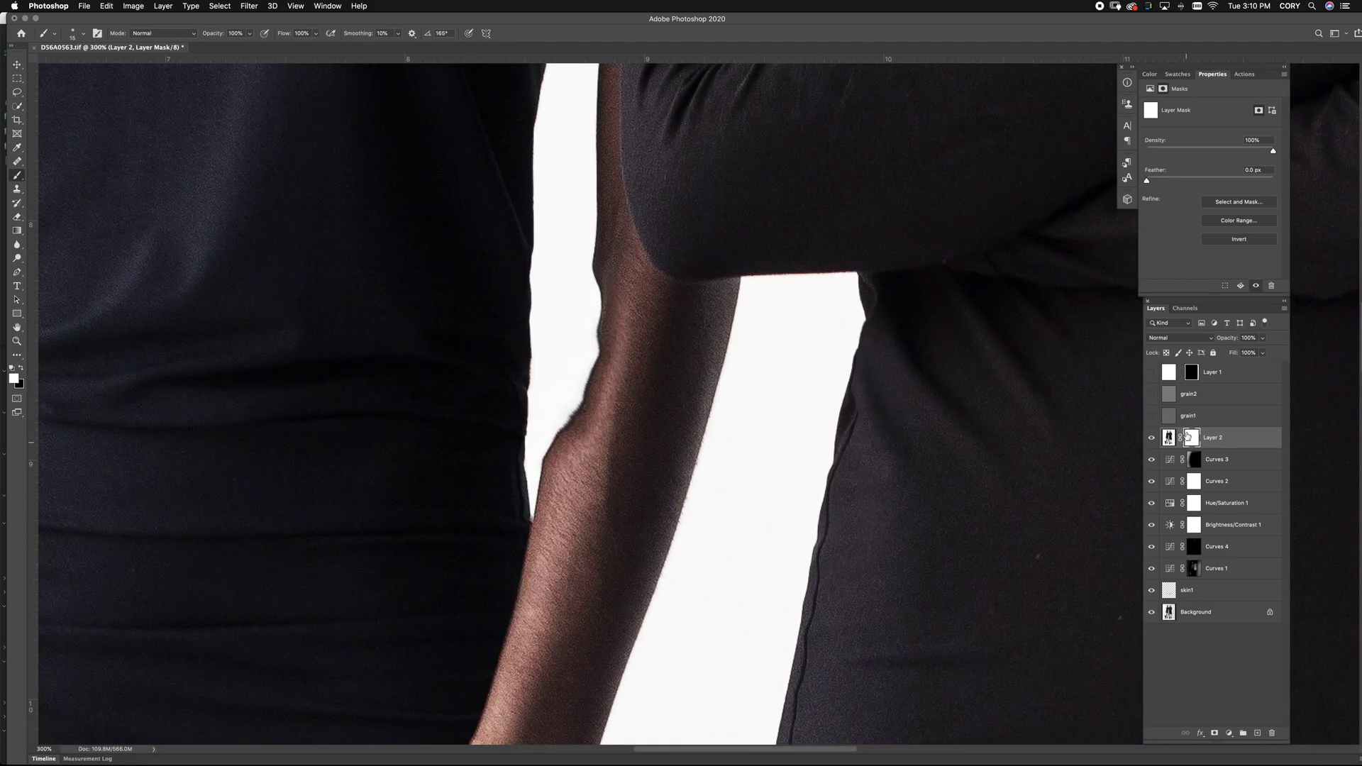
{"action": "key", "text": "x"}
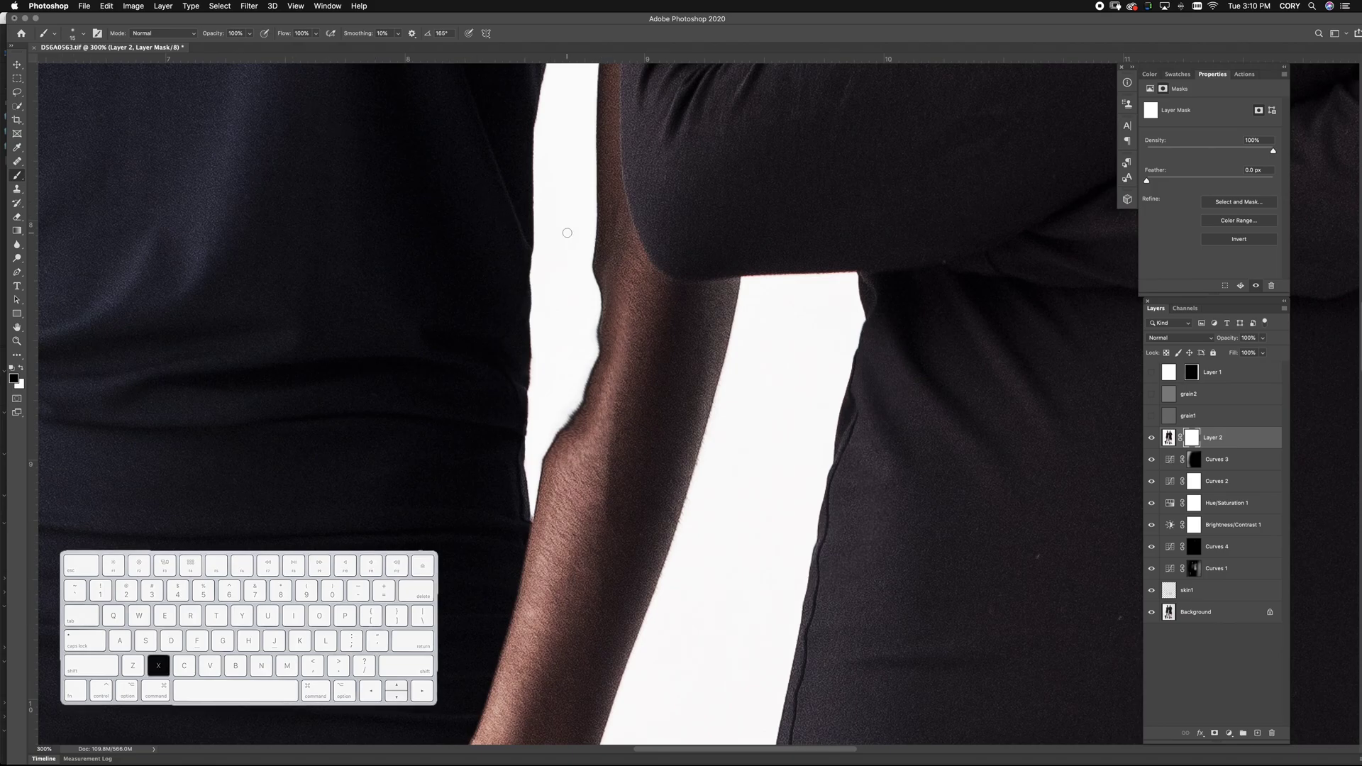
Paint black on Layer 2's mask with an enlarged brush to restore the original inner arm edge below the elbow
{"action": "key", "text": "b"}
{"action": "key", "text": "bracketright"}
{"action": "key", "text": "bracketright"}
{"action": "key", "text": "bracketright"}
{"action": "key", "text": "bracketright"}
{"action": "mouse_move", "coordinate": [603, 276]}
{"action": "left_mouse_down"}
{"action": "mouse_move", "coordinate": [577, 419]}
{"action": "mouse_move", "coordinate": [587, 367]}
{"action": "mouse_move", "coordinate": [556, 437]}
{"action": "left_mouse_up"}
{"action": "left_click_drag", "start_coordinate": [603, 324], "coordinate": [596, 511]}
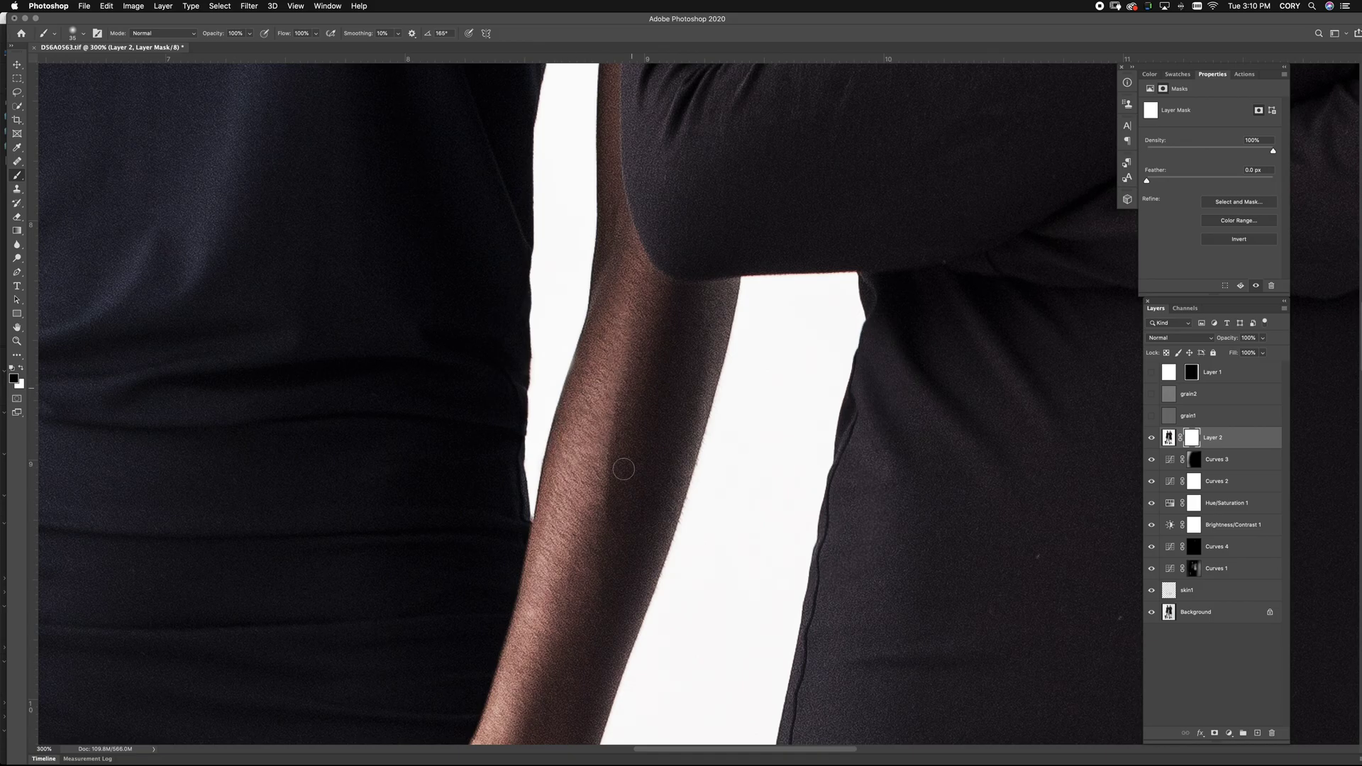
Paint black on the mask over the navy dress's waist edge, and paint white with a smaller brush to bring the retouched edge back
{"action": "key", "text": "bracketright"}
{"action": "left_click_drag", "start_coordinate": [540, 454], "coordinate": [543, 369]}
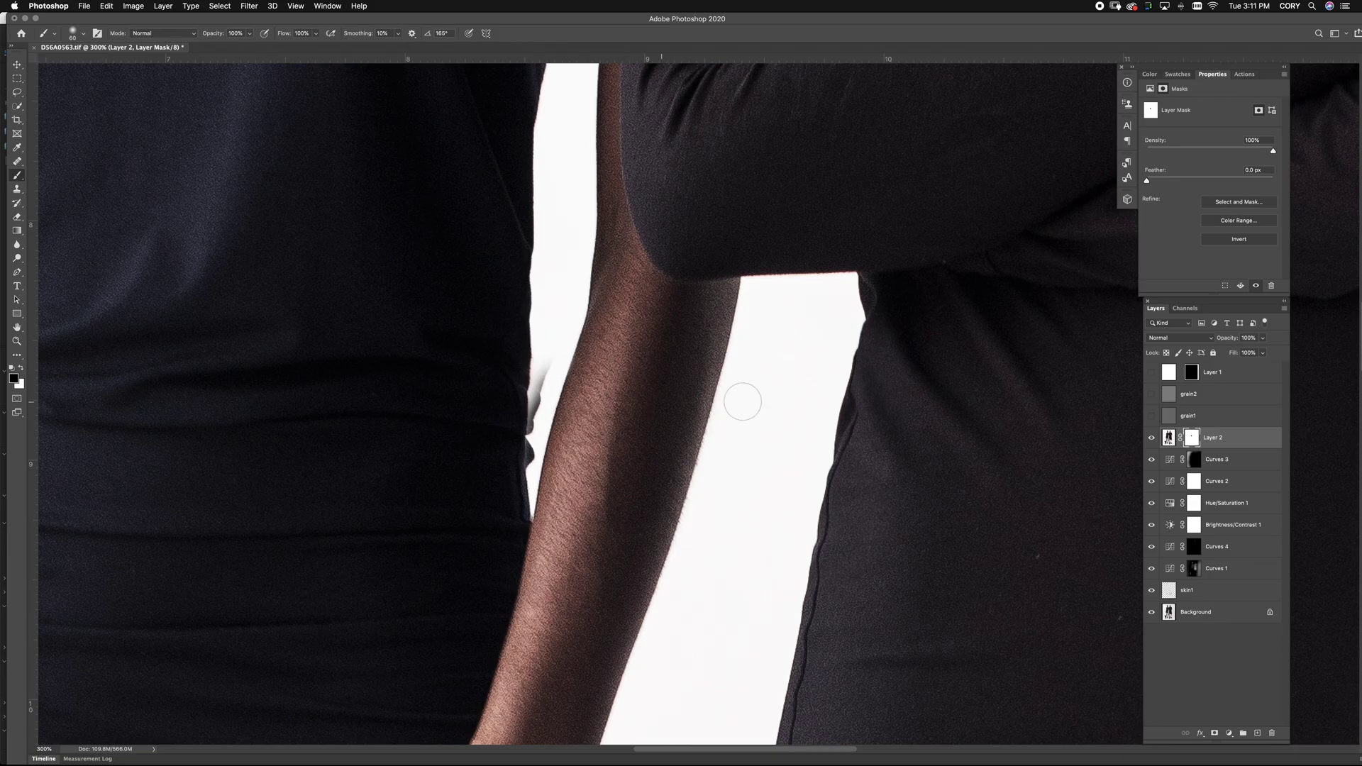
{"action": "key", "text": "x"}
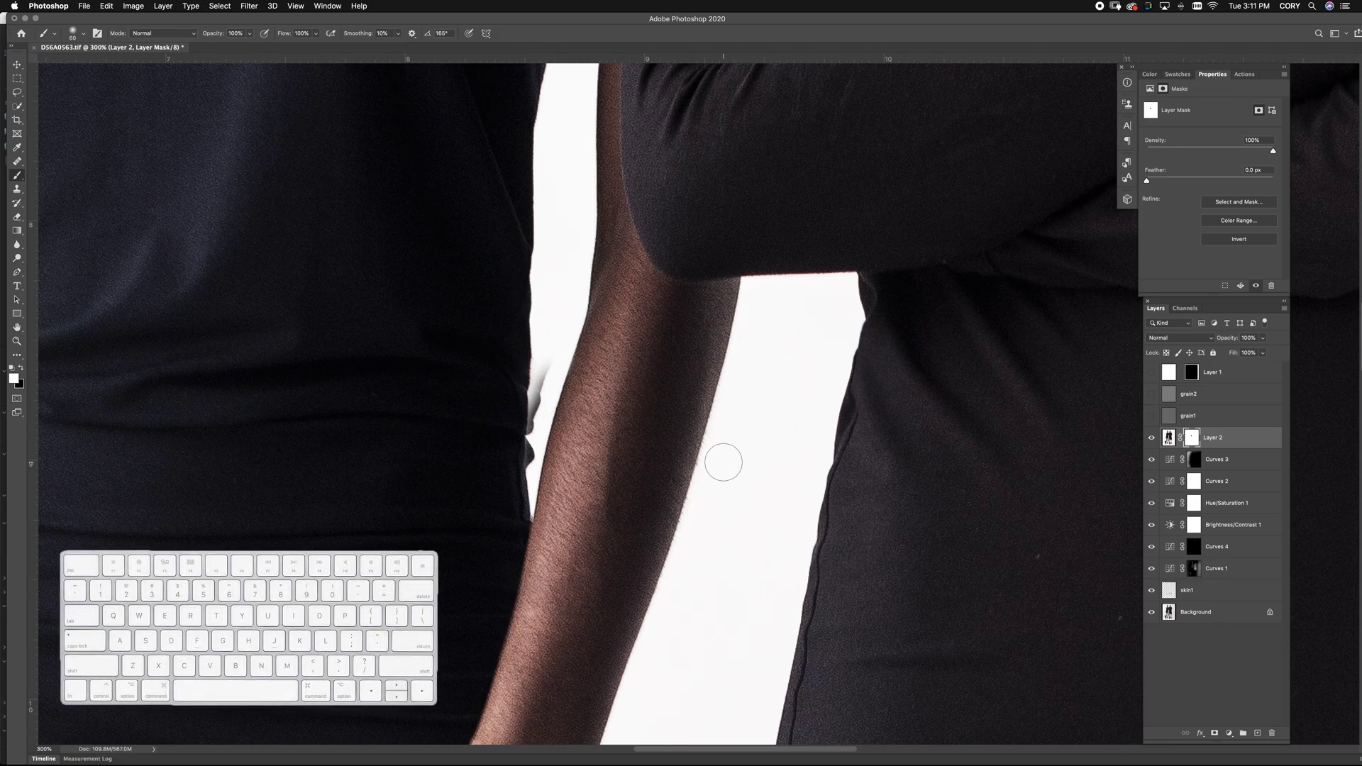
{"action": "key", "text": "["}
{"action": "key", "text": "["}
{"action": "key", "text": "["}
{"action": "key", "text": "["}
{"action": "key", "text": "["}
{"action": "key", "text": "["}
{"action": "left_click_drag", "start_coordinate": [541, 369], "coordinate": [529, 453]}
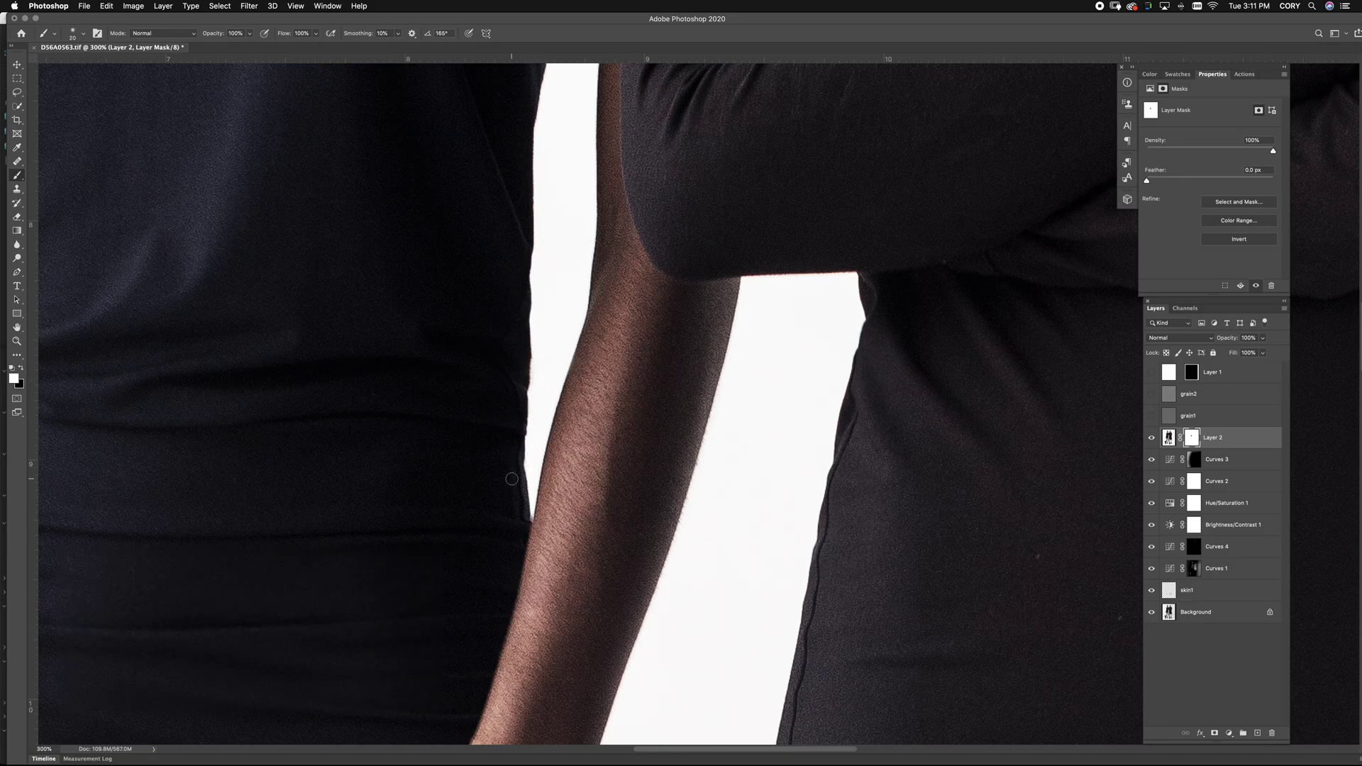
Switch the mask painting colour between black and white while reviewing both models, ending with white as foreground
{"action": "key", "text": "super+0"}
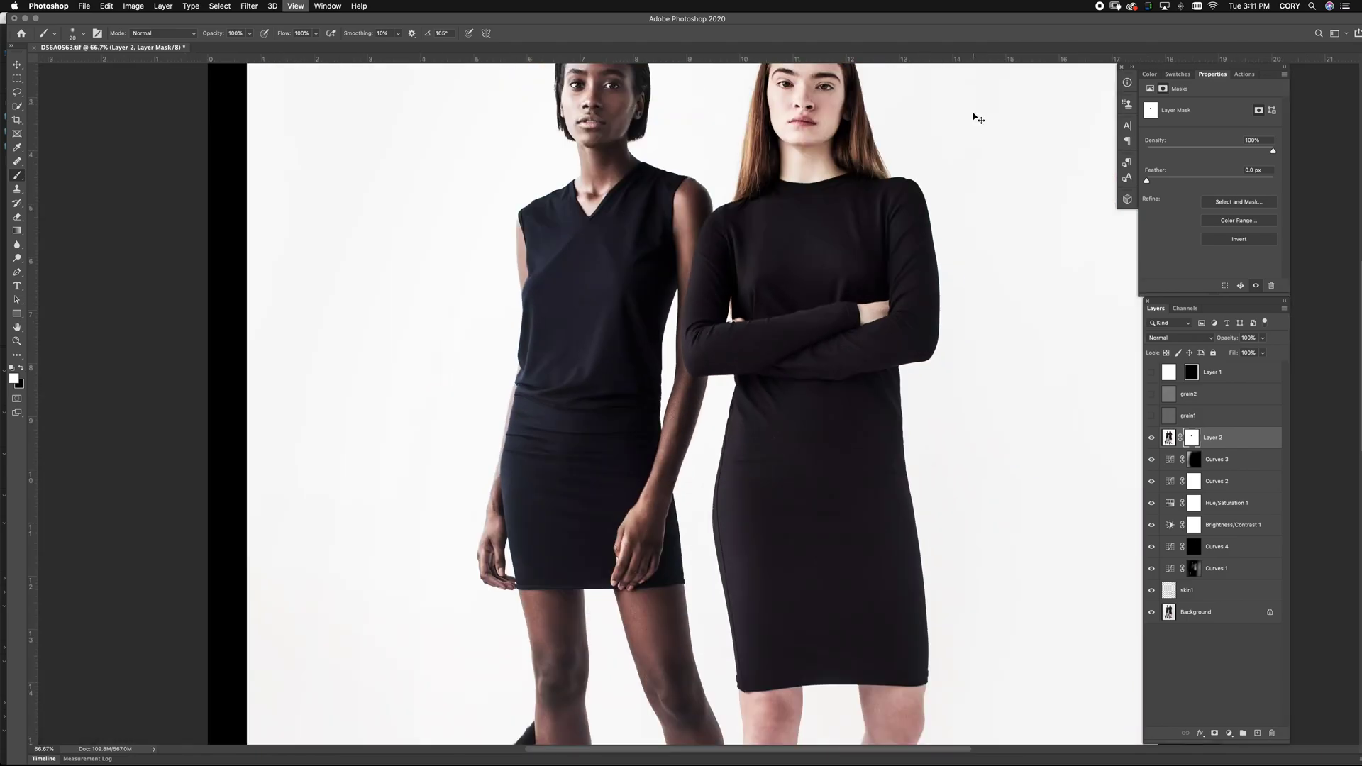
{"action": "key", "text": "x"}
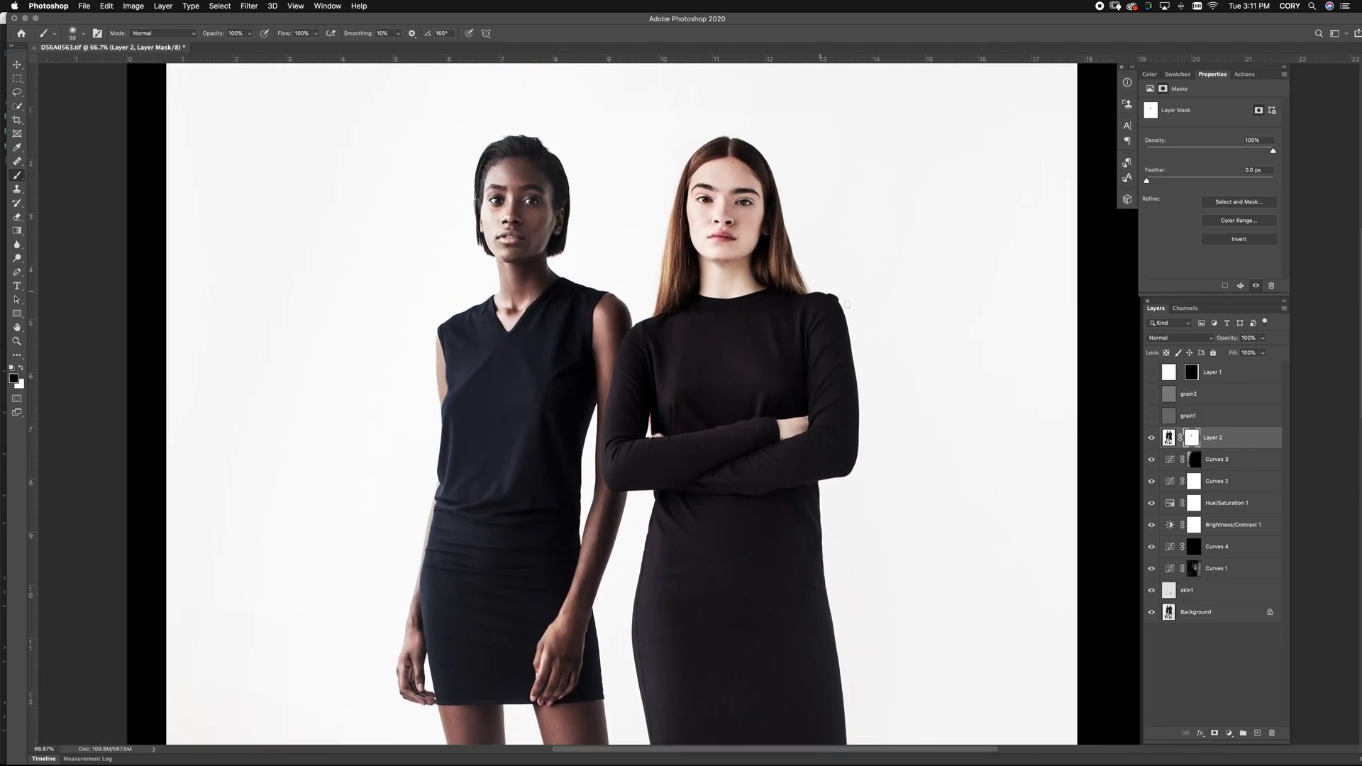
{"action": "key", "text": "x"}
{"action": "key", "text": "x"}
{"action": "key", "text": "x"}
{"action": "key", "text": "super+0"}
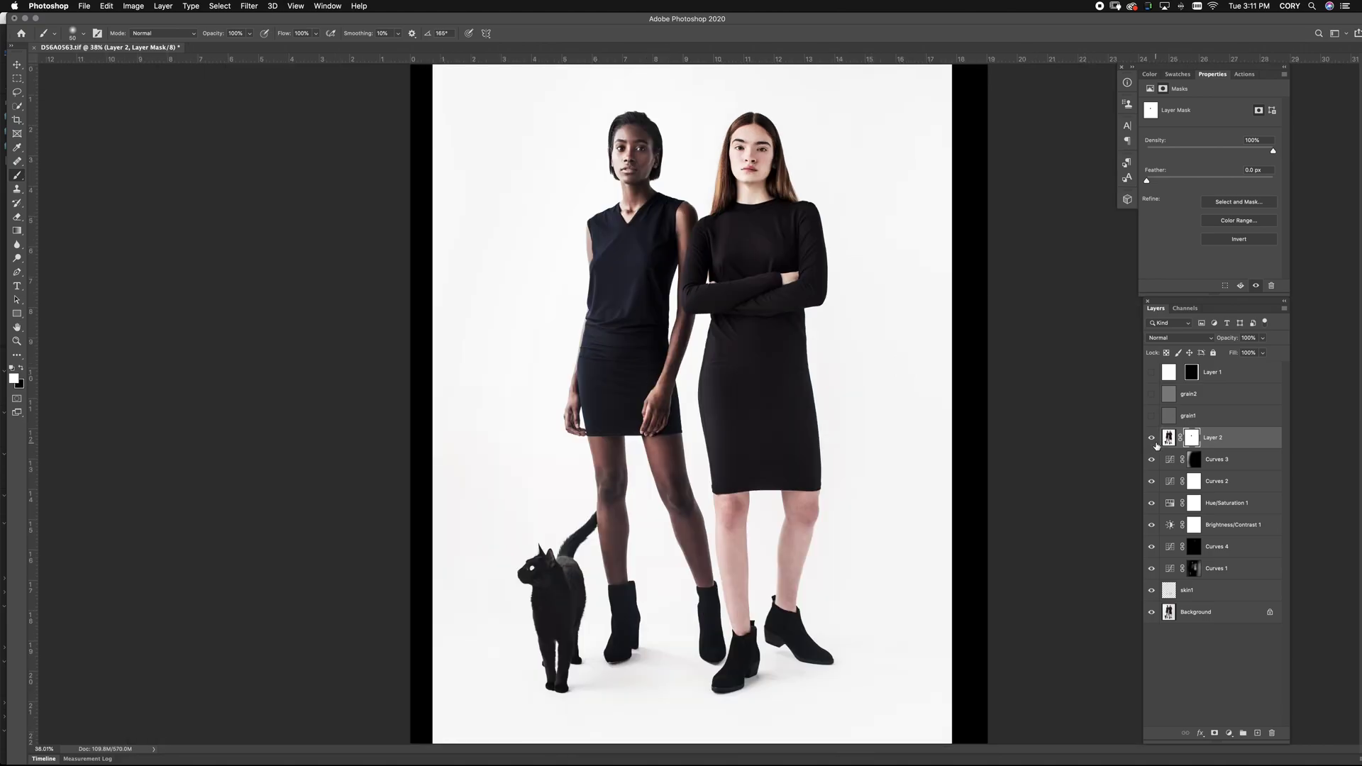
Check Layer 2 before and after, and show the grain1, grain2 and Layer 1 layers
{"action": "left_click", "coordinate": [1152, 438]}
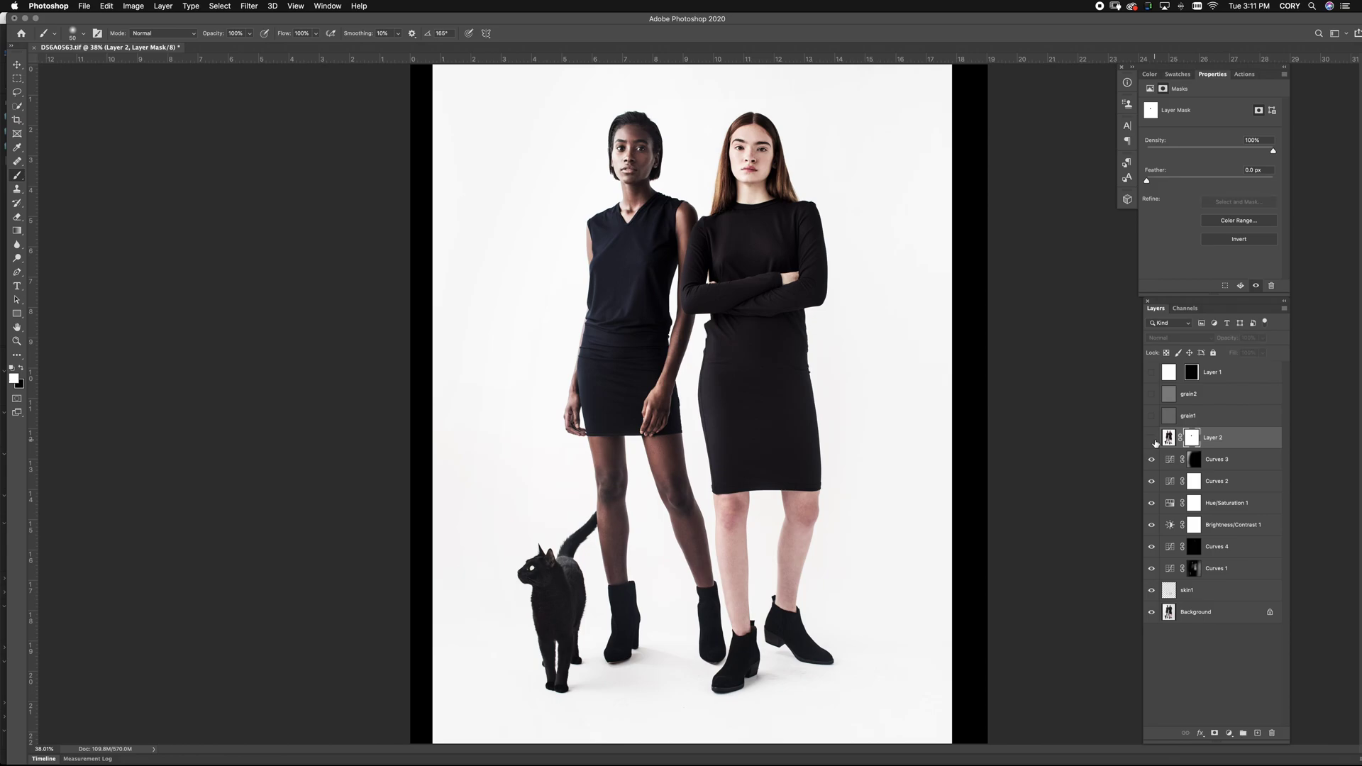
{"action": "left_click", "coordinate": [1152, 438]}
{"action": "left_click_drag", "start_coordinate": [1152, 419], "coordinate": [1151, 395]}
{"action": "left_click", "coordinate": [1151, 373]}
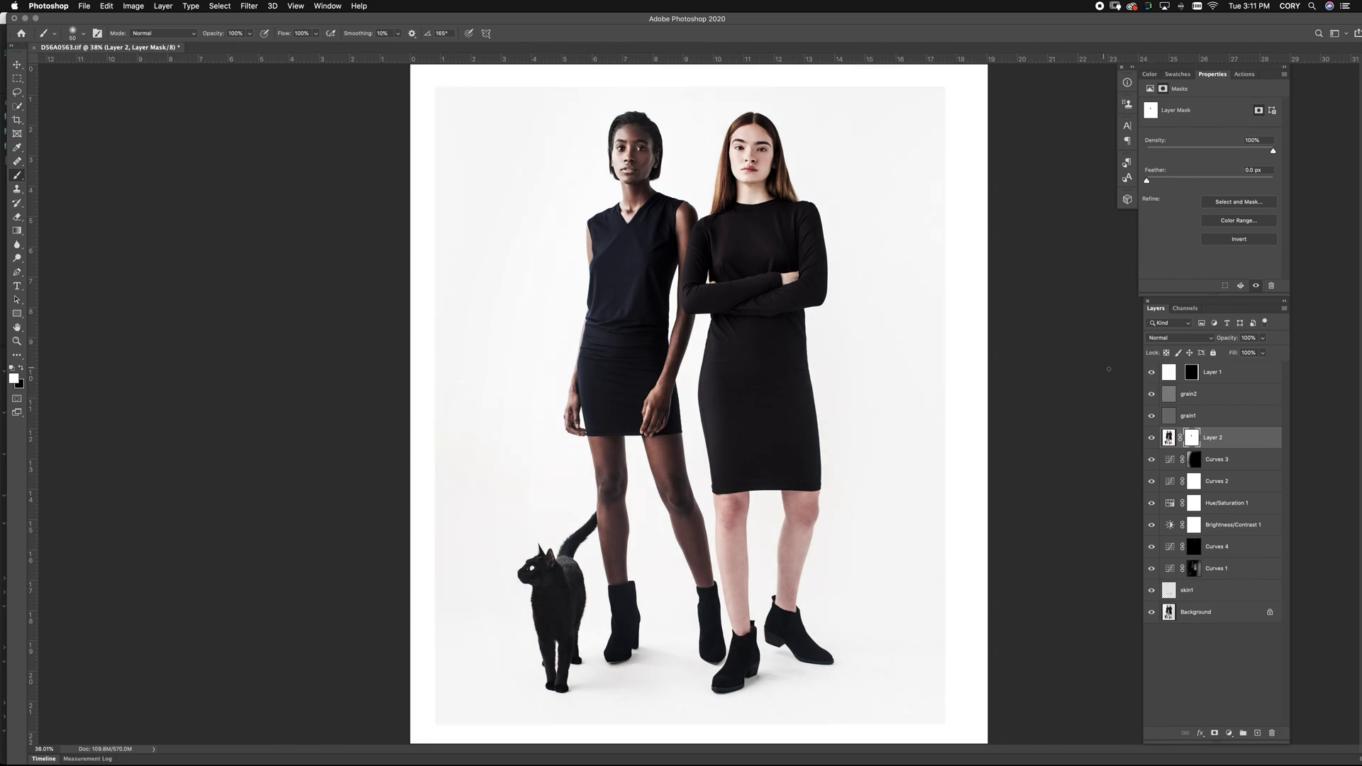
Toggle Layer 2 to compare the finished image with and without the clothing retouch
{"action": "key", "text": "super+minus"}
{"action": "left_click", "coordinate": [1151, 441]}
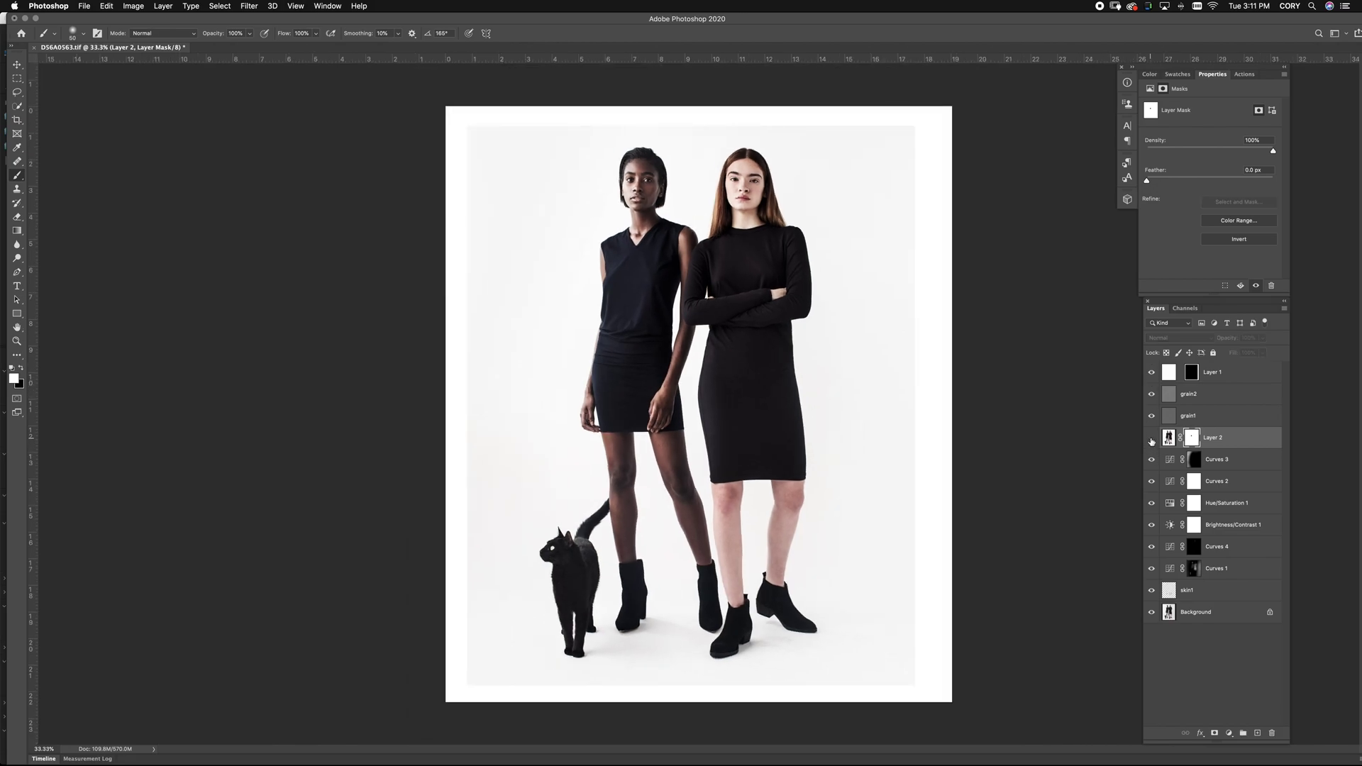
{"action": "left_click", "coordinate": [1151, 441]}
{"action": "left_click", "coordinate": [1151, 441]}
Switch to Chrome to view the photographer's travis taddeo commission page
{"action": "key", "text": "super+Tab"}
{"action": "key", "text": "super+Tab"}
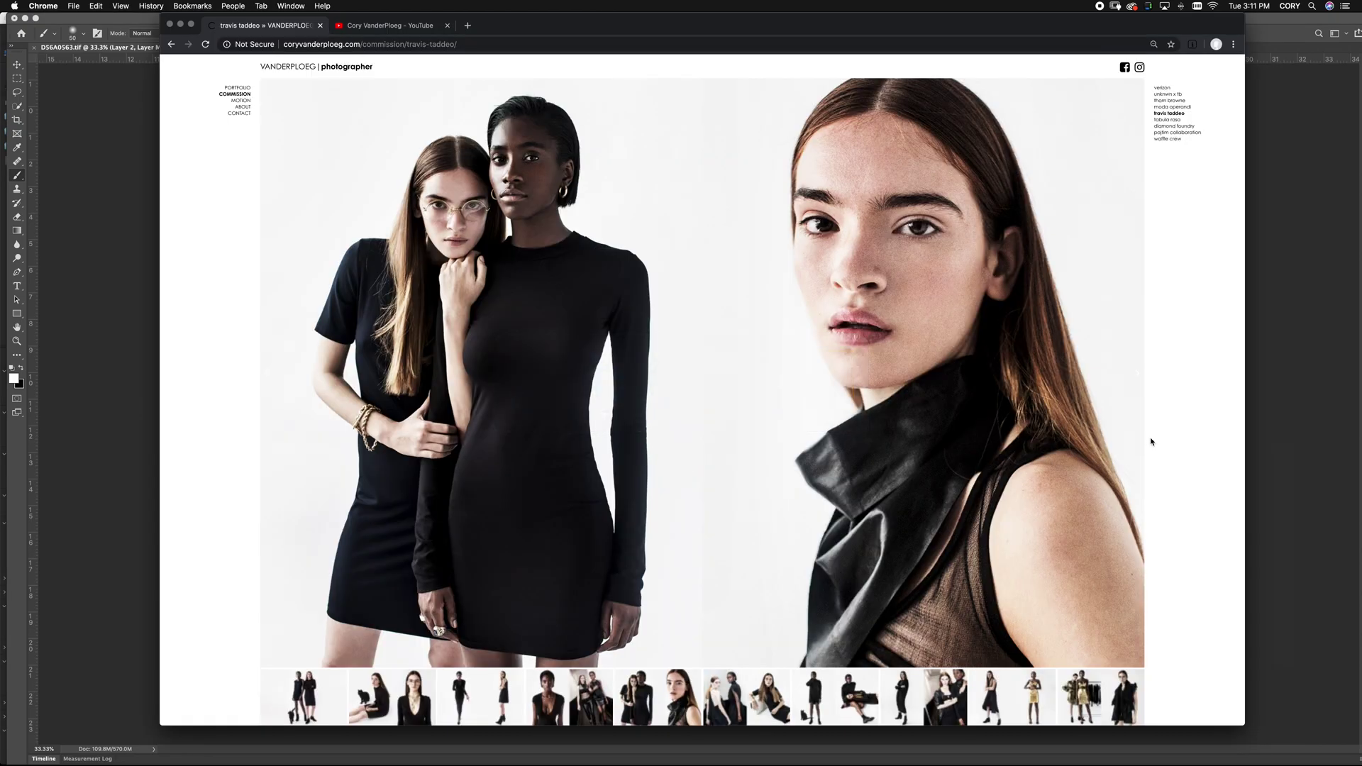